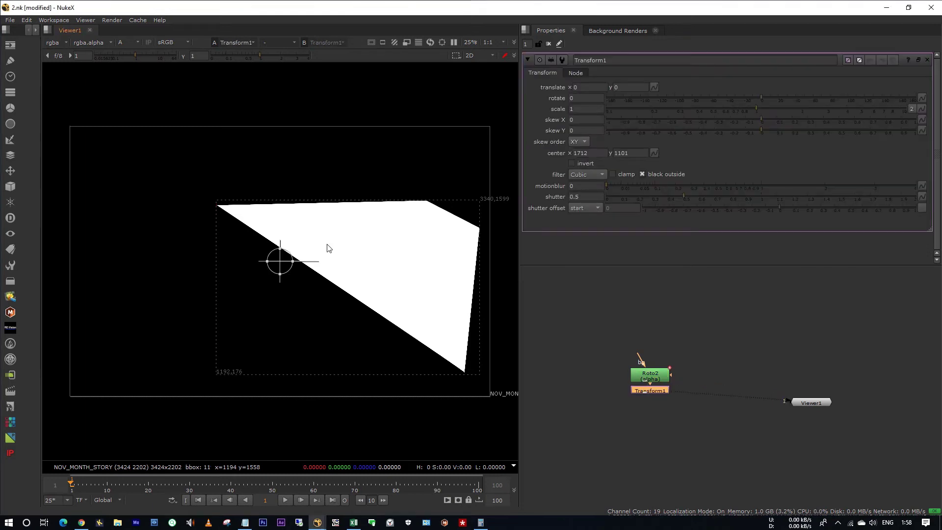
Set Transform1's center x to the bounding box's horizontal midpoint by computing 3340+1192 divided by 2, giving 2266.
left_click_drag(326, 234, 248, 282)
scroll(456, 269, "up", 3)
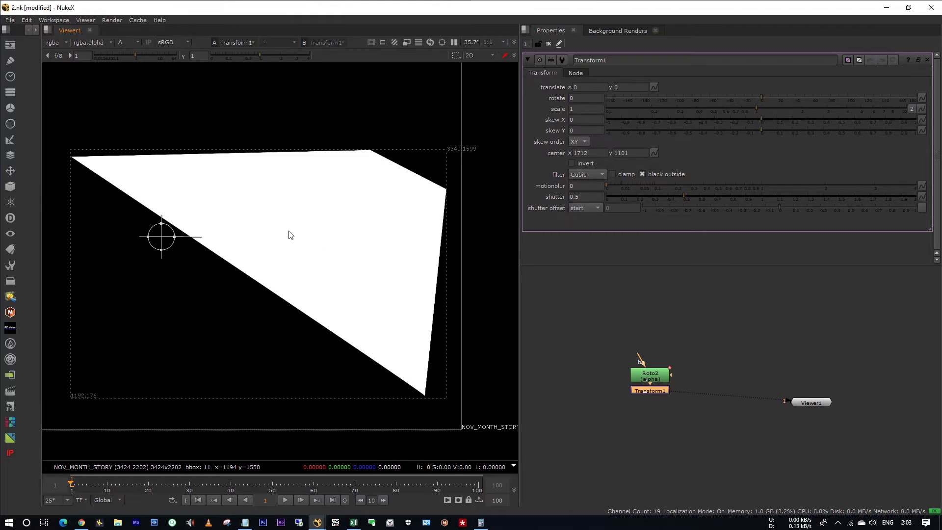
left_click_drag(247, 208, 107, 269)
double_click(589, 153)
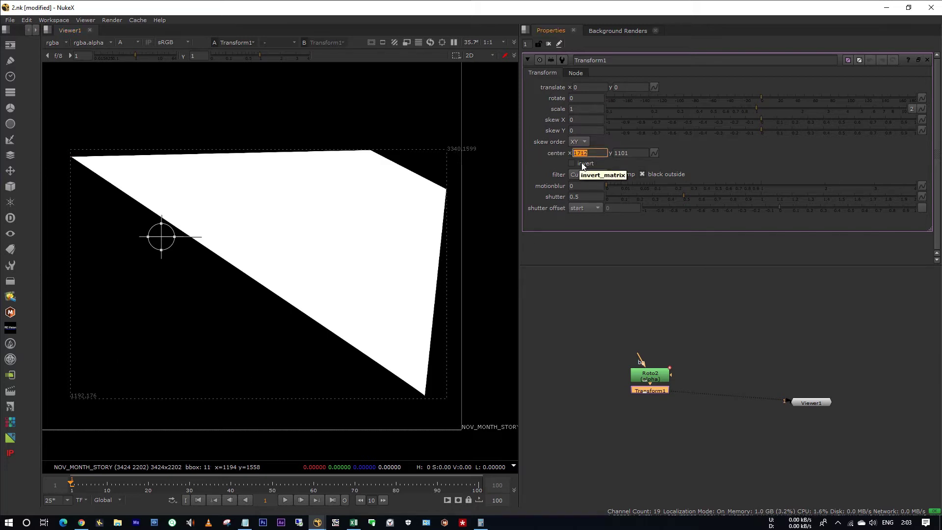
type("3340+1192")
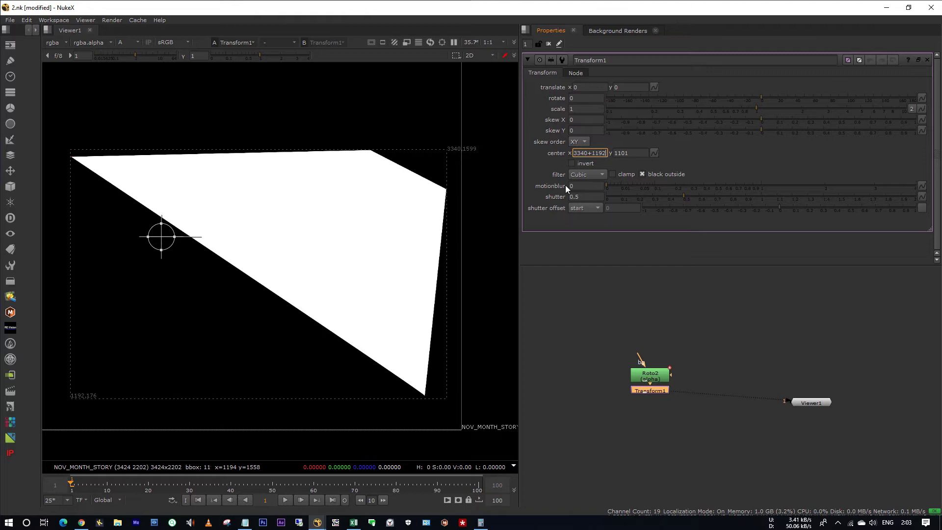
key("Return")
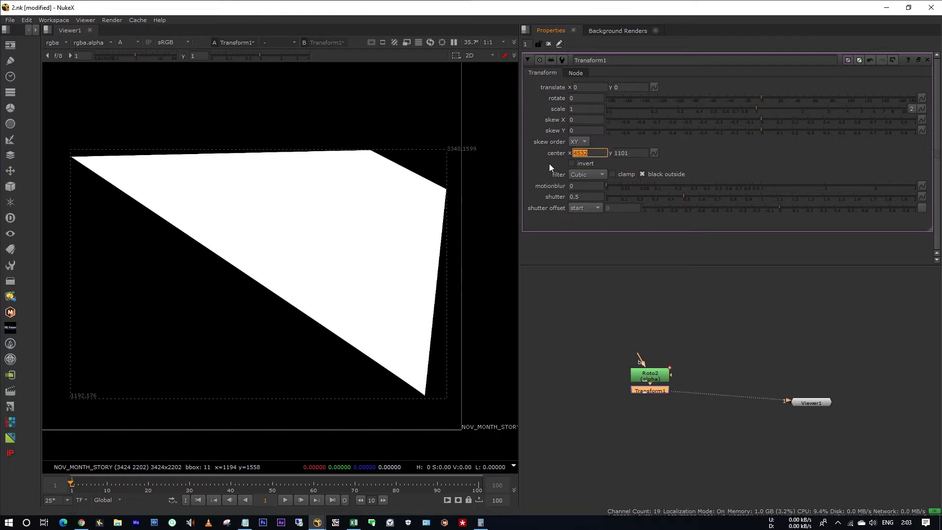
left_click(599, 153)
type("/2")
key("Return")
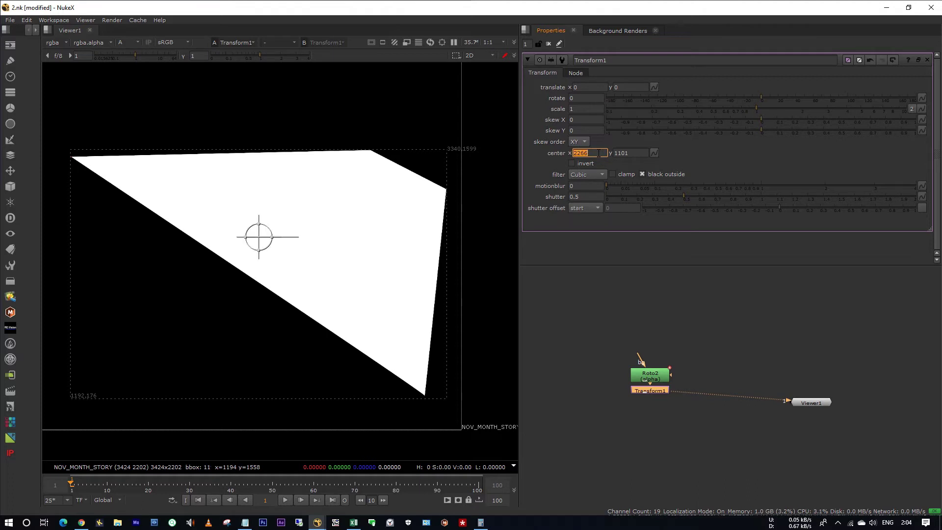
Set Transform1's center y to 889 by computing 1599+179 divided by 2.
left_click(682, 149)
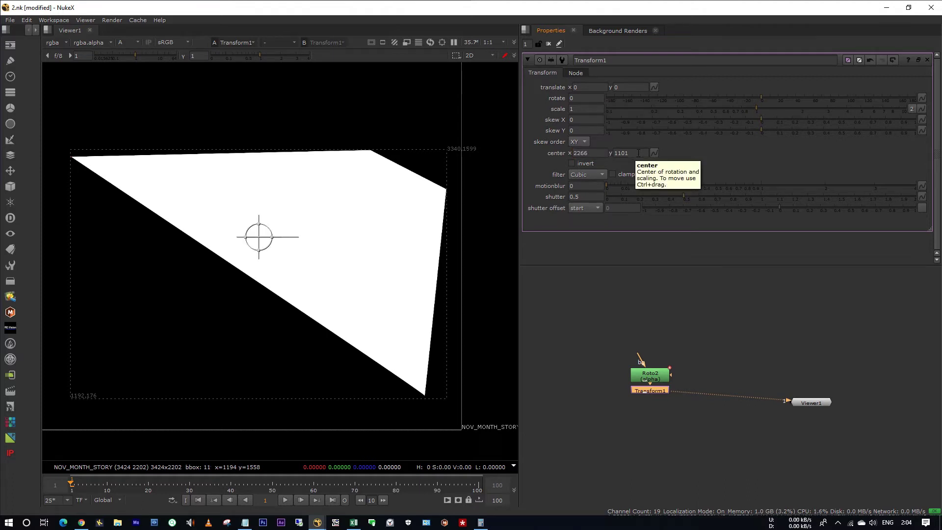
left_click(638, 153)
type("1599")
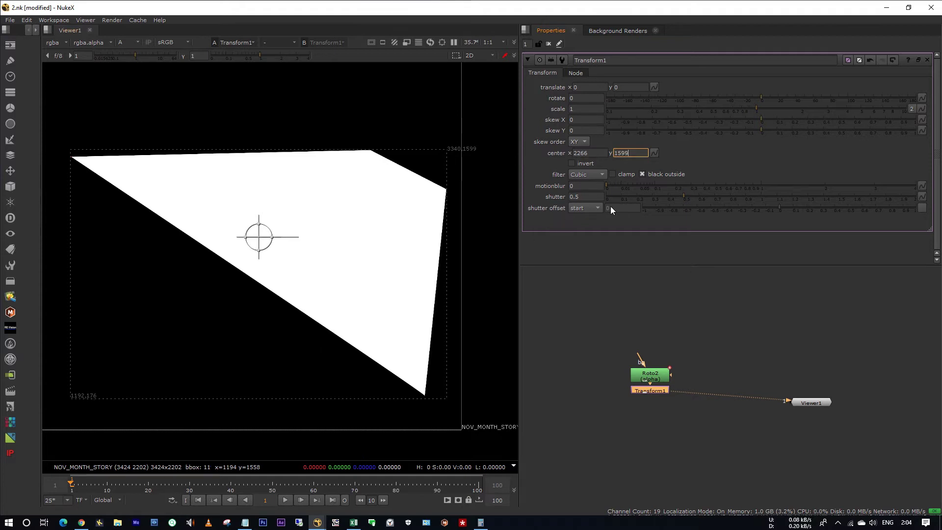
type("+179")
key("Return")
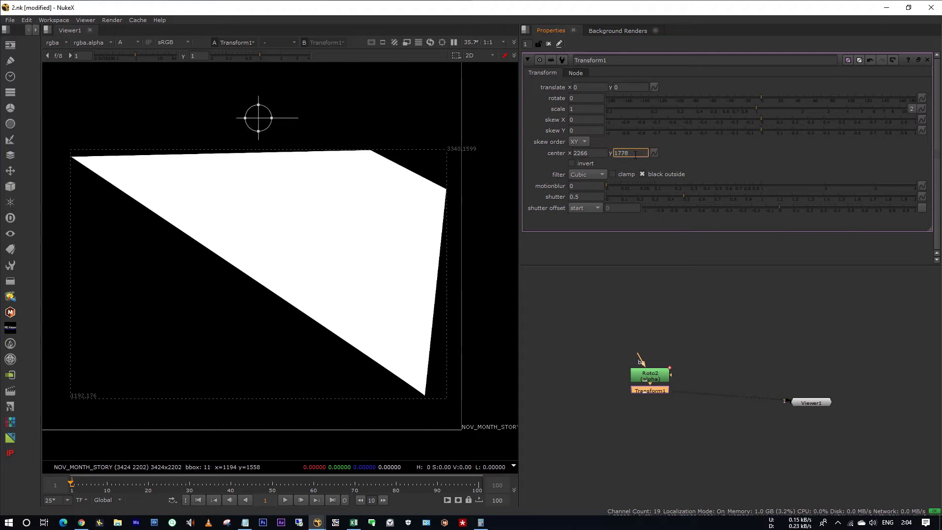
type("/2")
key("Return")
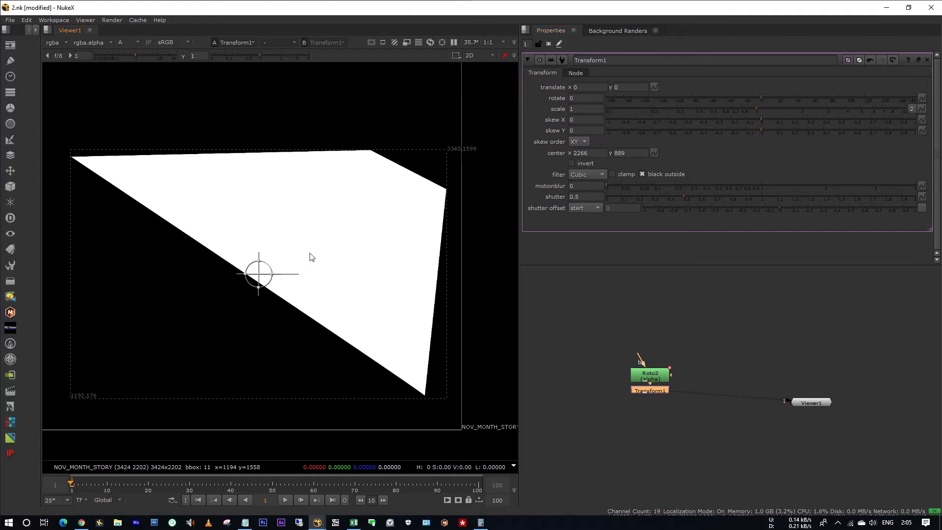
left_click_drag(323, 234, 228, 265)
Switch to Chrome and open the downloaded autoPivot.py script from the downloads list.
left_click(81, 523)
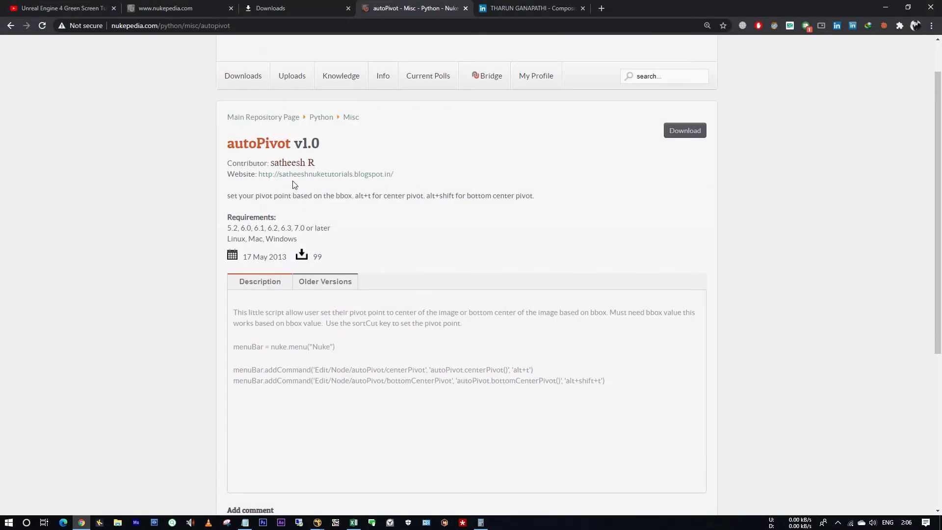
left_click(303, 6)
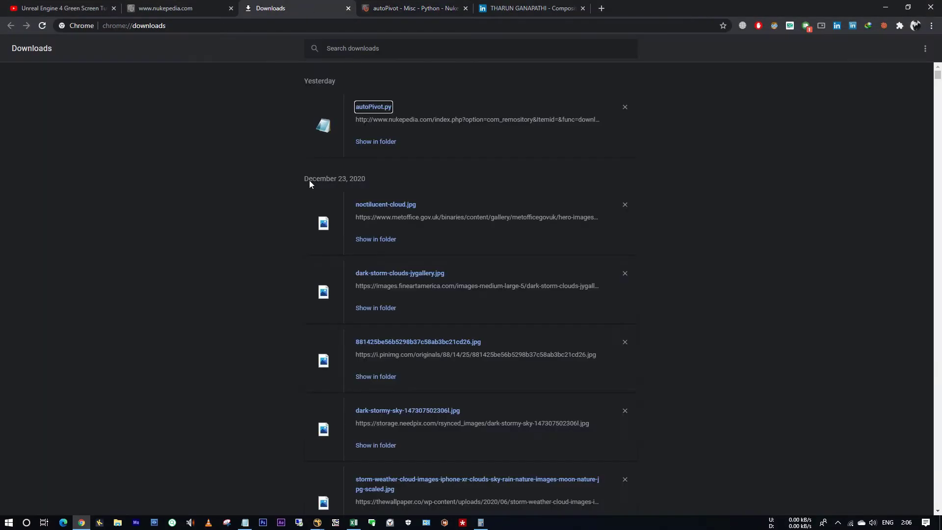
left_click(372, 107)
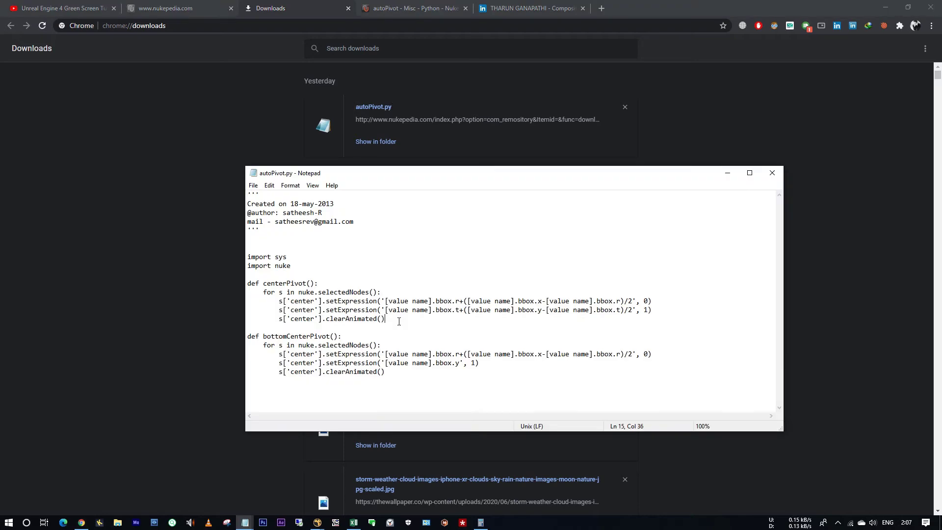
Examine the centerPivot and bottomCenterPivot functions in autoPivot.py.
left_click_drag(386, 319, 247, 283)
left_click_drag(407, 379, 249, 337)
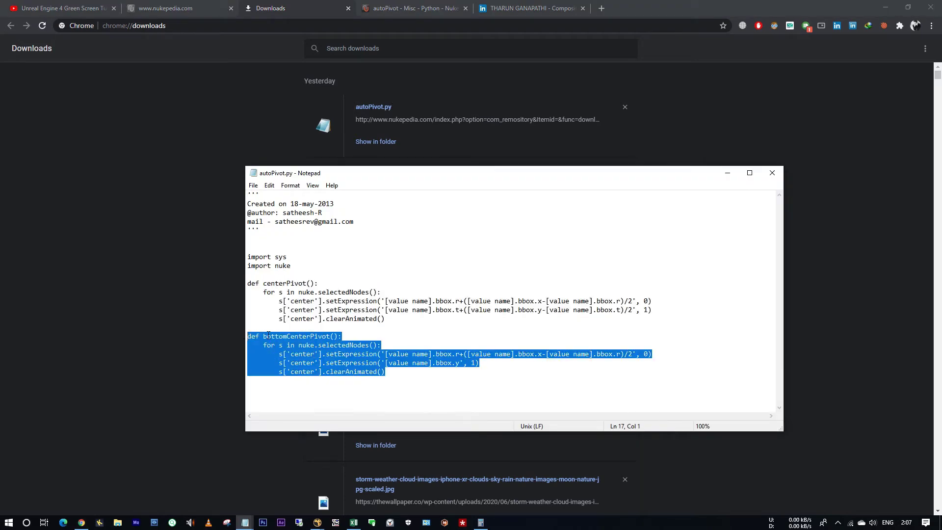
left_click_drag(393, 322, 247, 283)
left_click(349, 310)
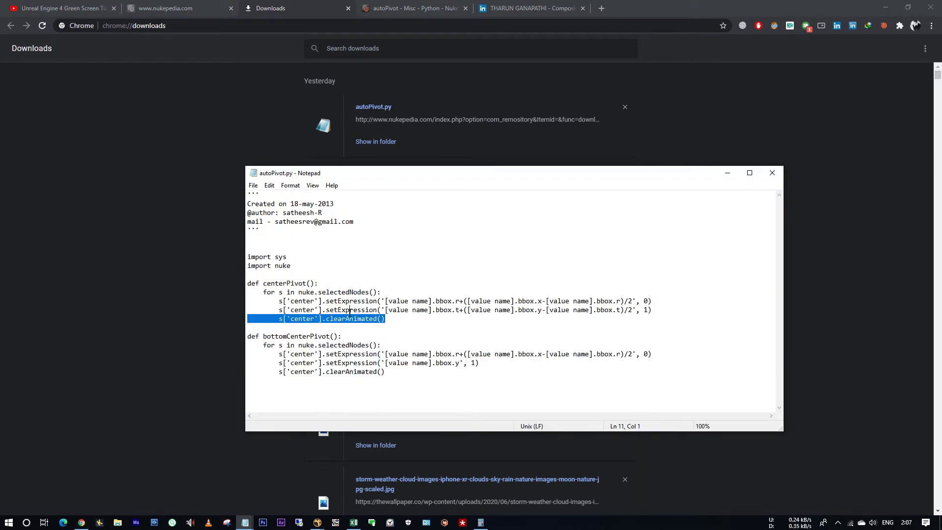
left_click(418, 383)
left_click_drag(418, 382, 247, 336)
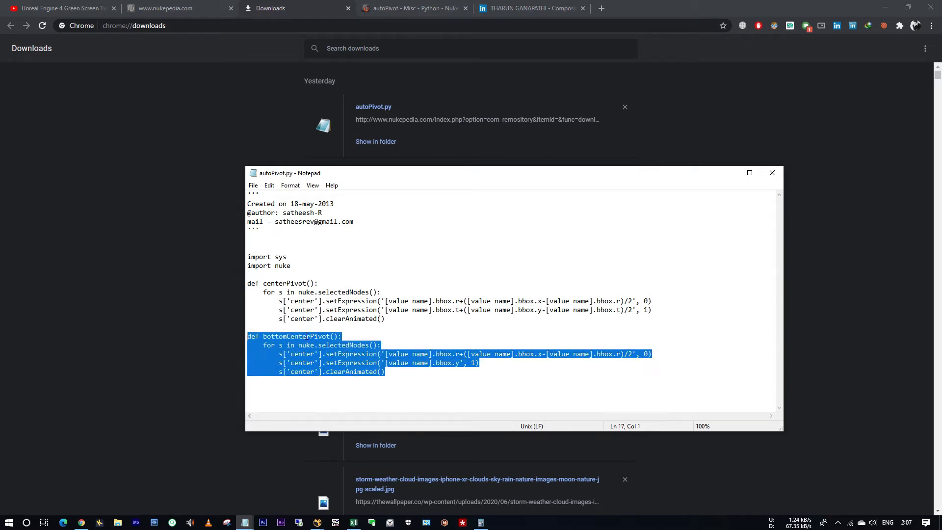
left_click_drag(352, 338, 269, 339)
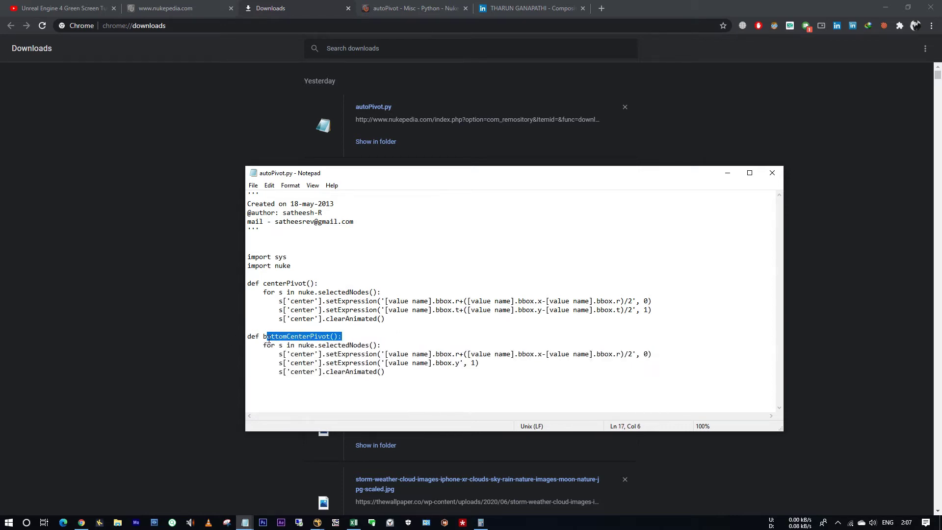
Delete the bottomCenterPivot function from autoPivot.py and copy the whole centerPivot function.
left_click_drag(388, 373, 248, 334)
key("BackSpace")
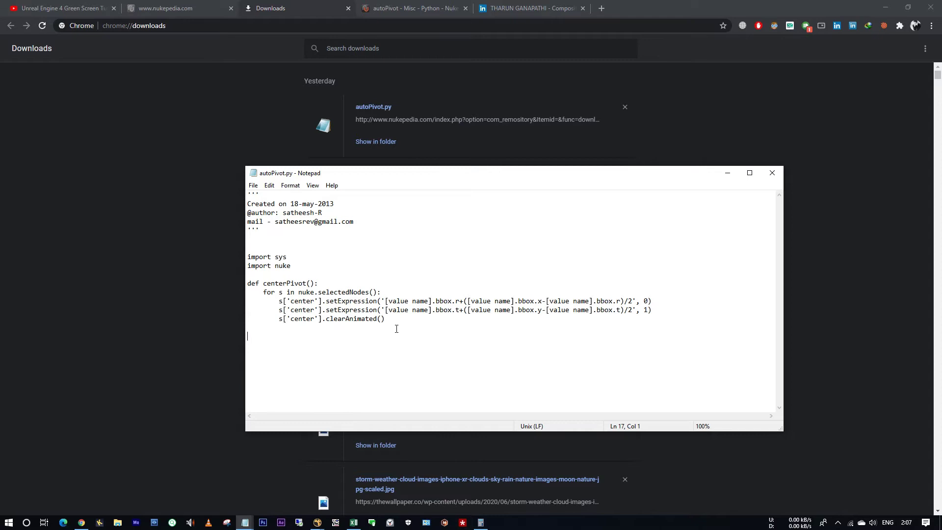
left_click_drag(387, 320, 247, 280)
key("ctrl+c")
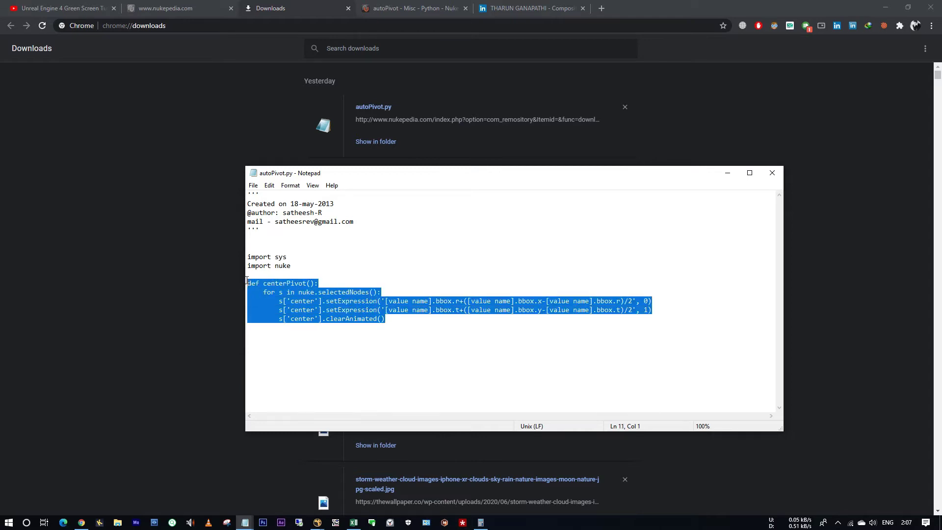
Switch to the 2.nk project in NukeX and add a new Script Editor to the pane that holds the properties.
left_click(223, 327)
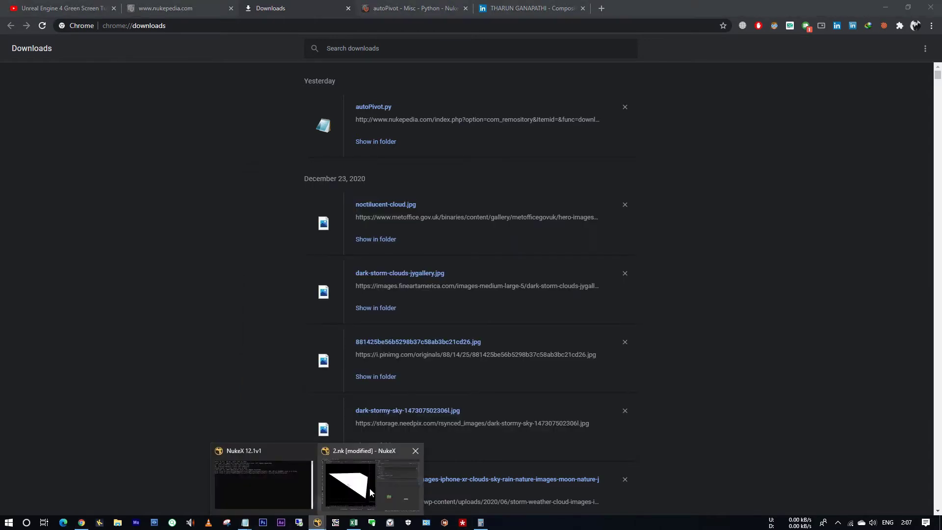
left_click(369, 488)
left_click(584, 275)
left_click(524, 29)
mouse_move(545, 124)
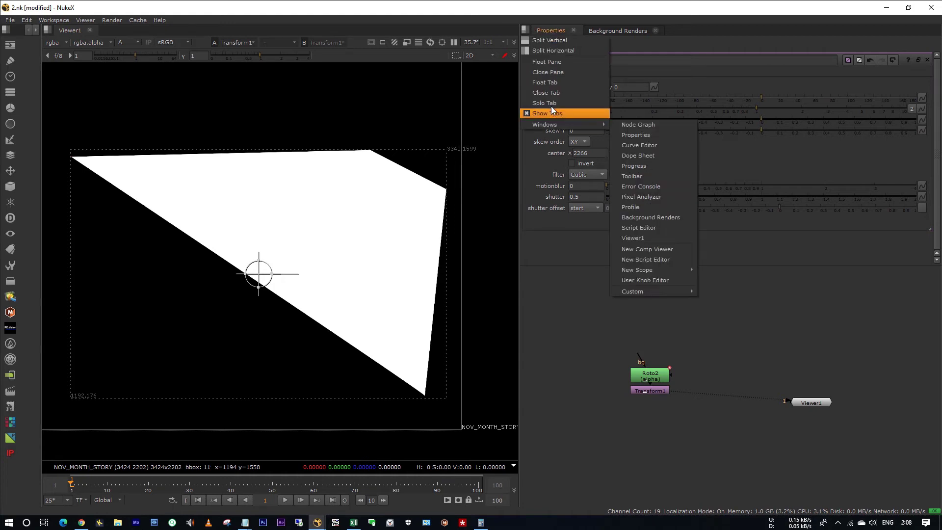
left_click(648, 259)
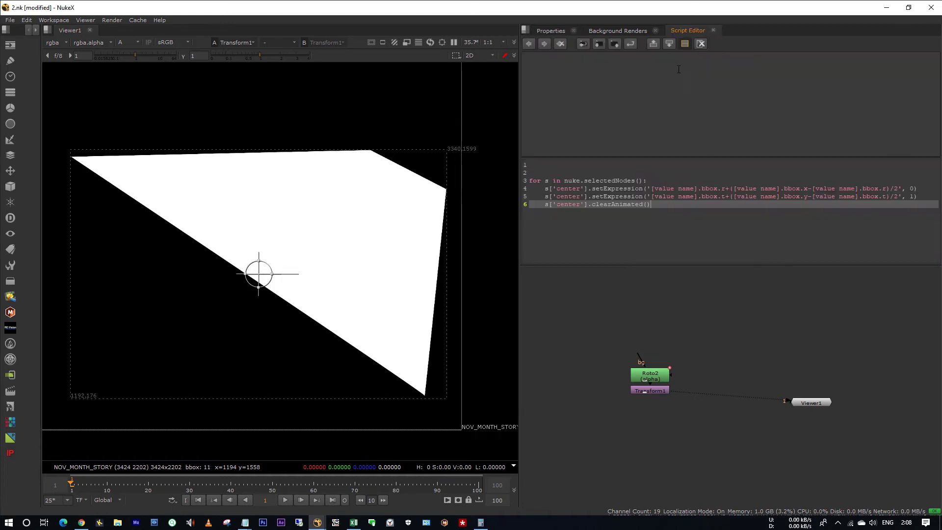
Replace the existing code in the Script Editor with the copied centerPivot function.
key("ctrl+a")
key("BackSpace")
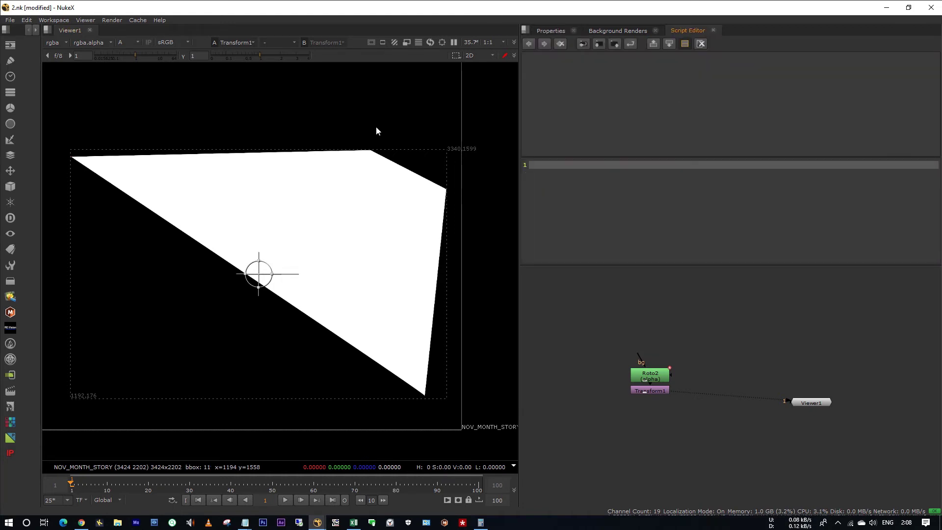
key("ctrl+v")
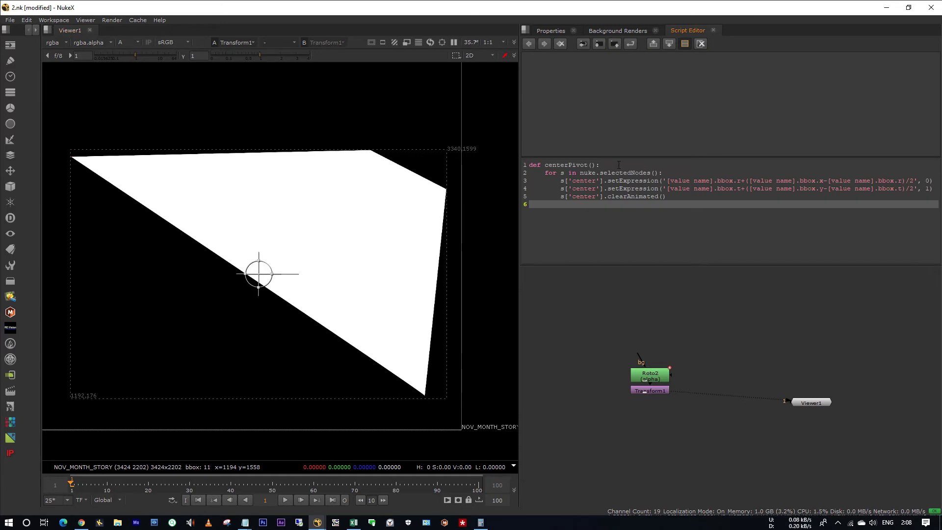
Remove the "def centerPivot():" line and outdent the remaining code one level so the for loop runs directly.
left_click_drag(600, 165, 515, 167)
key("BackSpace")
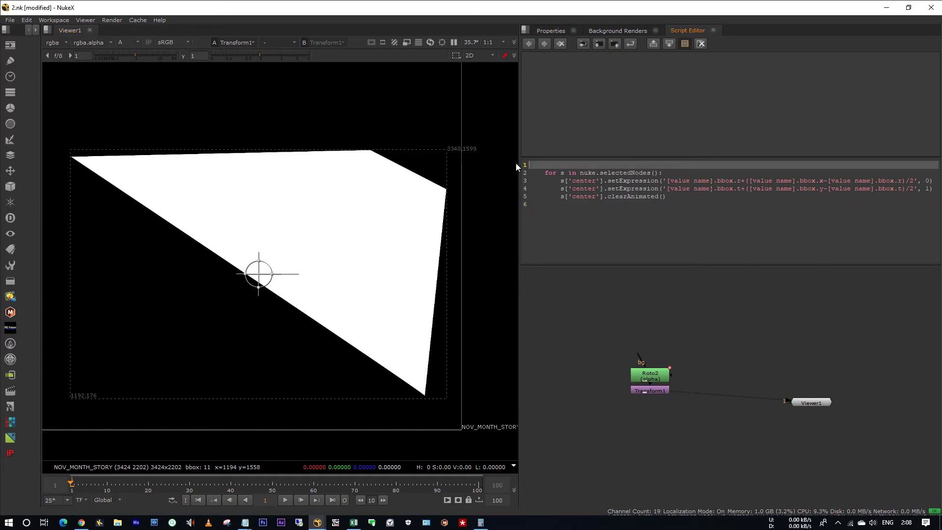
left_click(691, 205)
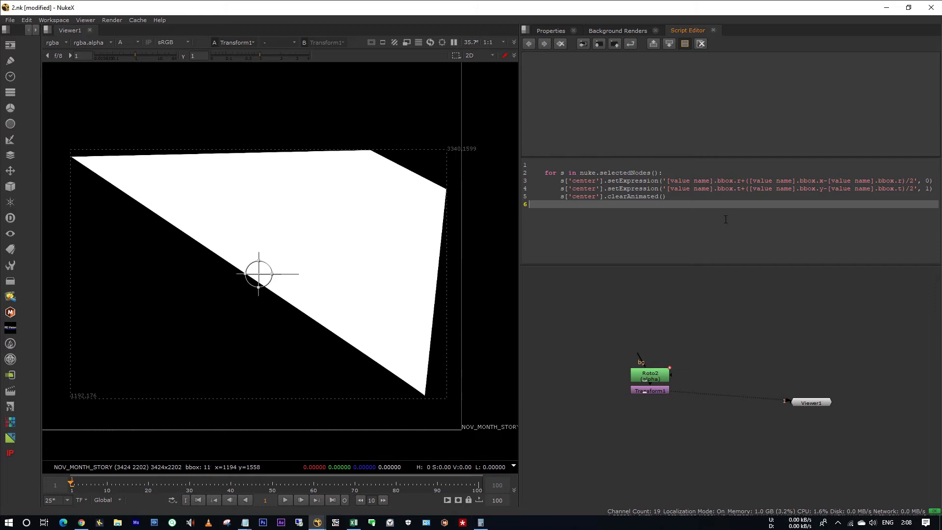
key("ctrl+a")
key("shift+Tab")
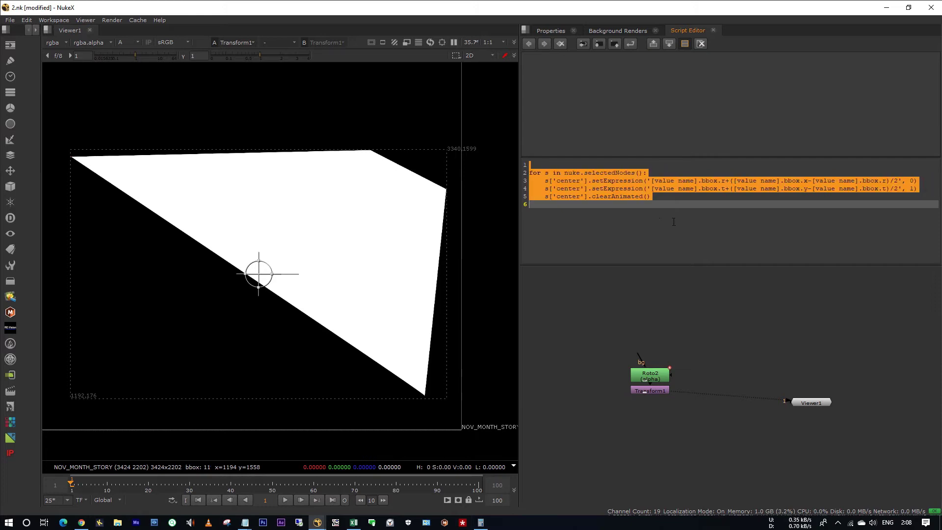
Undo the last four actions.
key("ctrl+z")
key("ctrl+z")
key("ctrl+z")
key("ctrl+z")
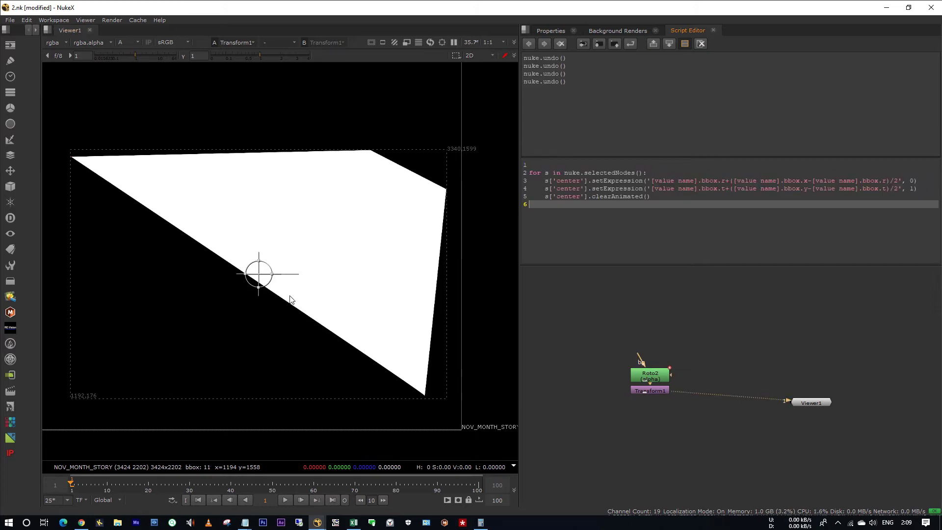
Move the transform pivot into the upper part of the white shape, and run the centring script on the selected Transform1 node.
left_click_drag(258, 276, 325, 207, "ctrl")
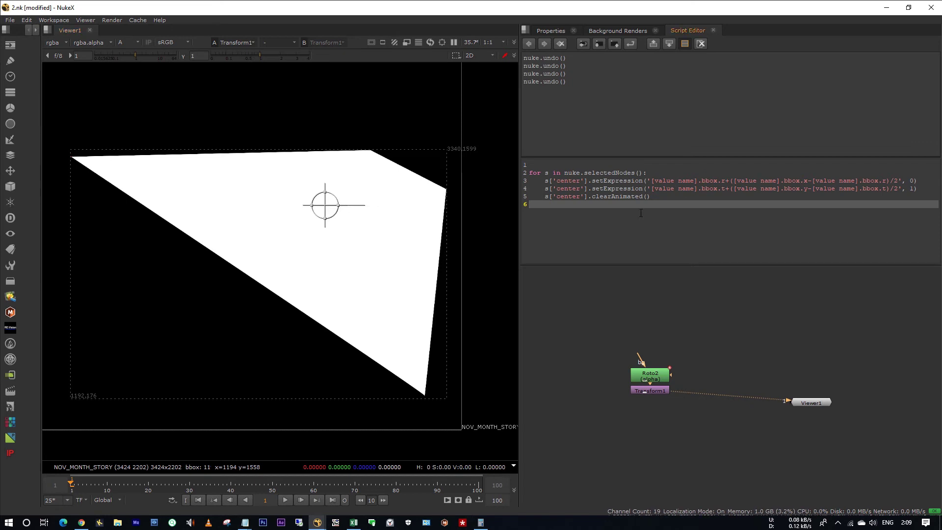
key("ctrl+Return")
left_click(662, 390)
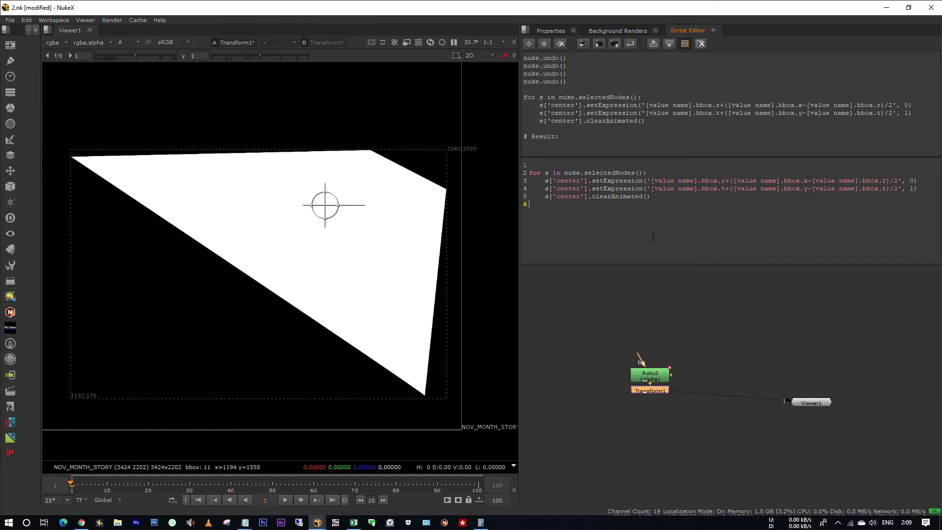
key("ctrl+Return")
Check Transform1's center values and pivot position against the bounding box and the centring script.
left_click(550, 31)
left_click_drag(324, 224, 211, 324)
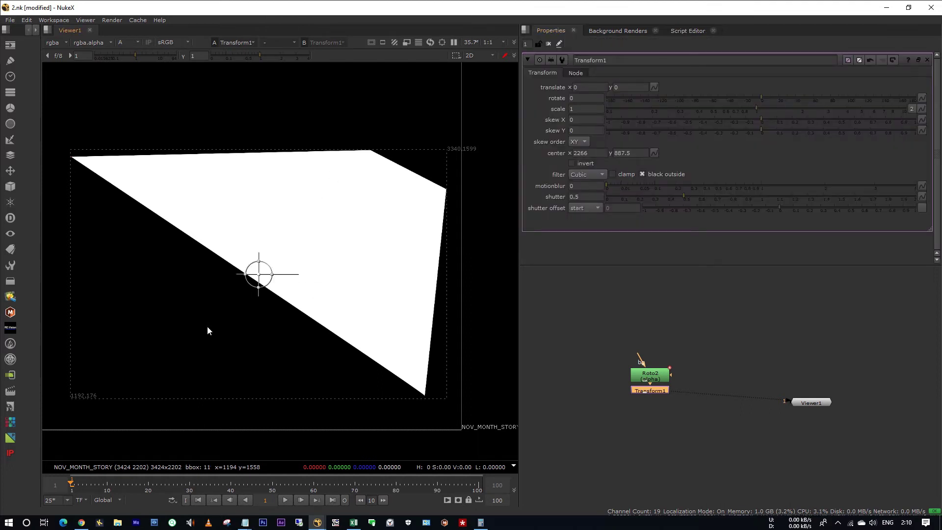
left_click_drag(598, 152, 500, 165)
left_click(688, 30)
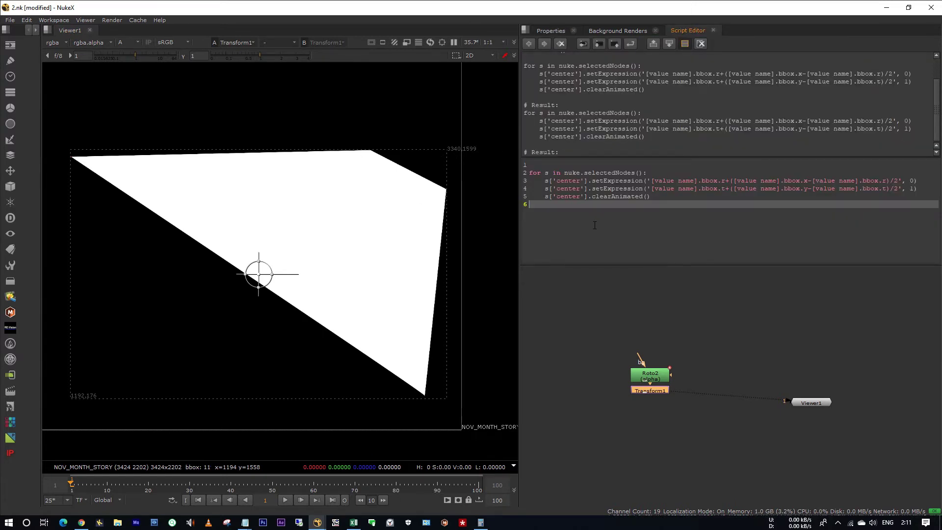
left_click(551, 31)
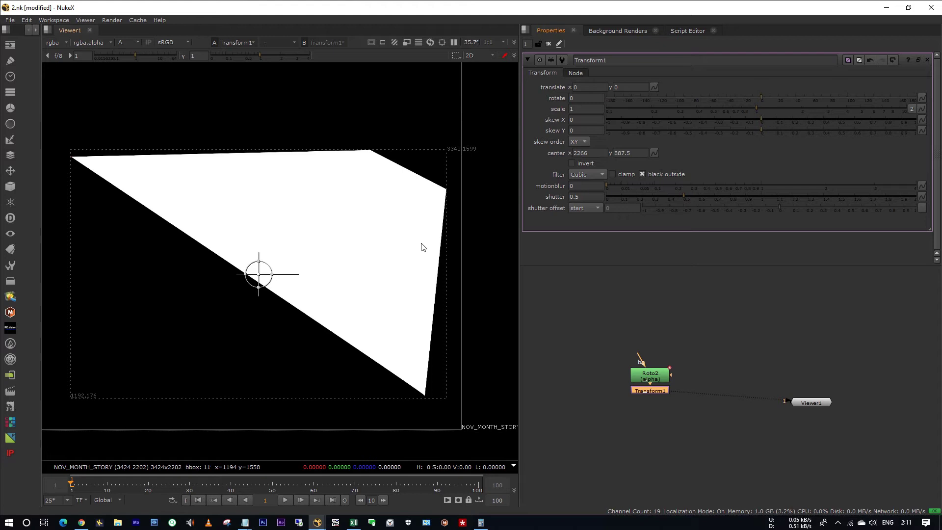
left_click_drag(329, 228, 178, 333)
Open the Roto2 node's transform settings and select the Bezier1 shape.
double_click(644, 375)
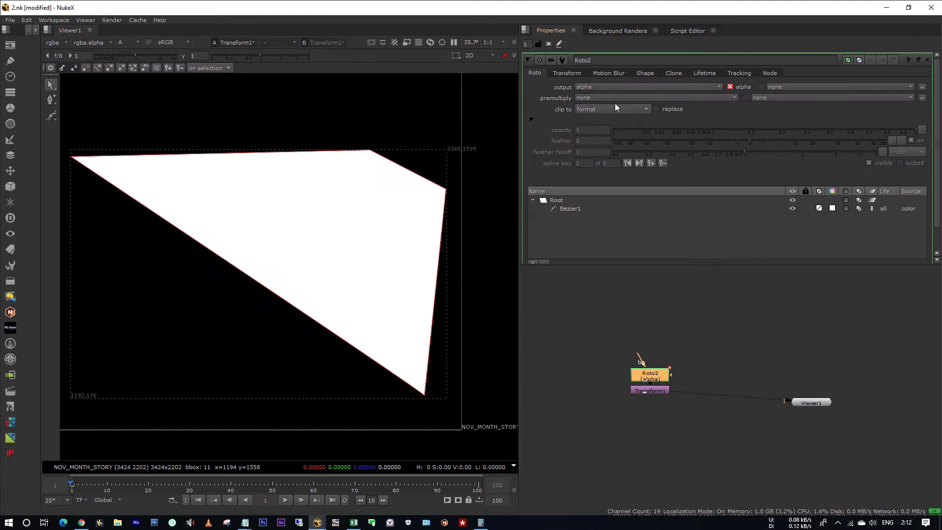
left_click(568, 73)
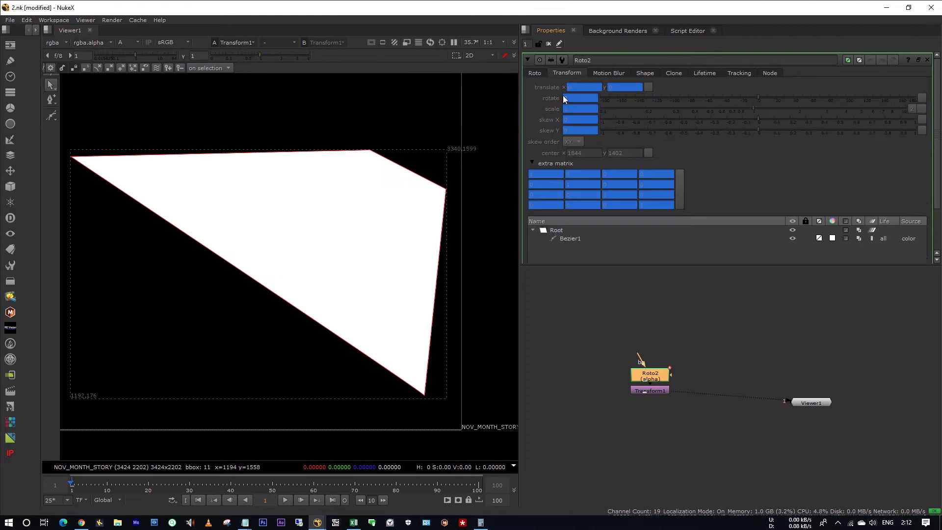
left_click(581, 239)
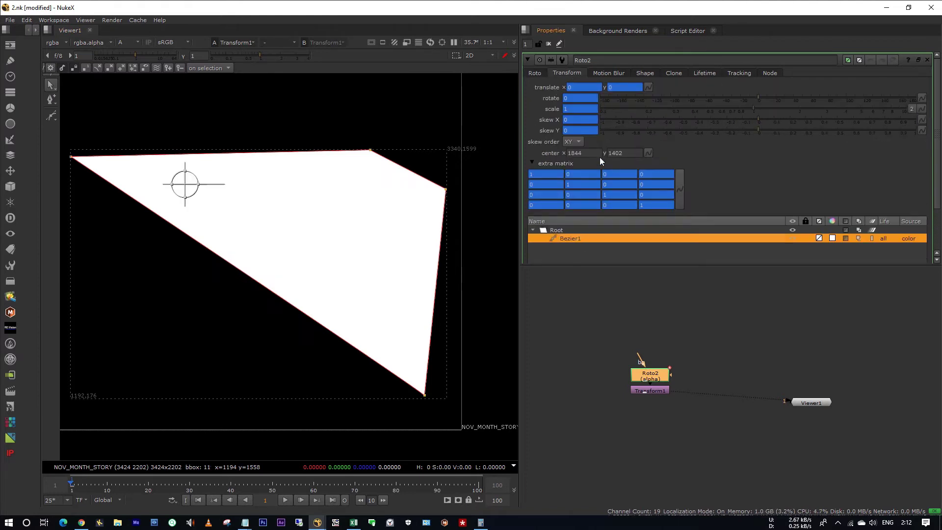
Run the centring script on the Roto2 node, and reselect the Bezier1 shape to check its center values.
left_click(688, 31)
key("ctrl+Return")
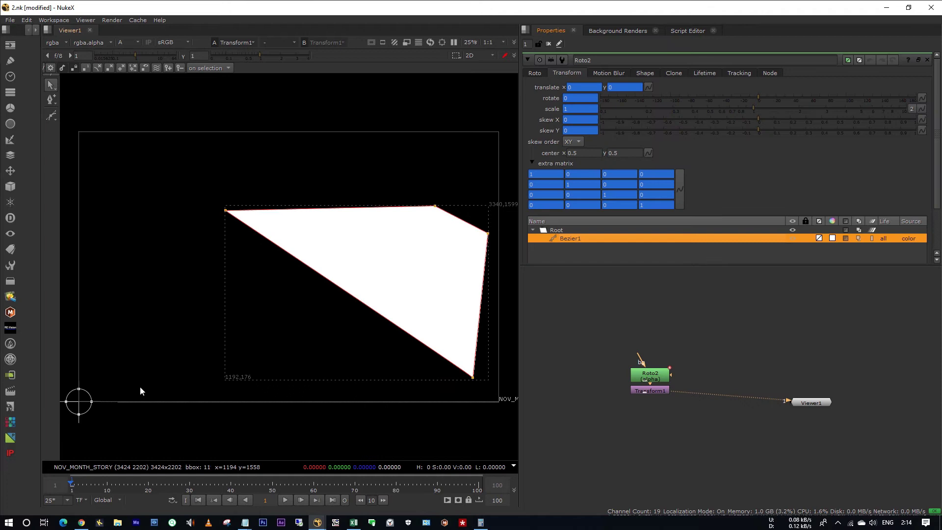
left_click_drag(148, 361, 45, 438)
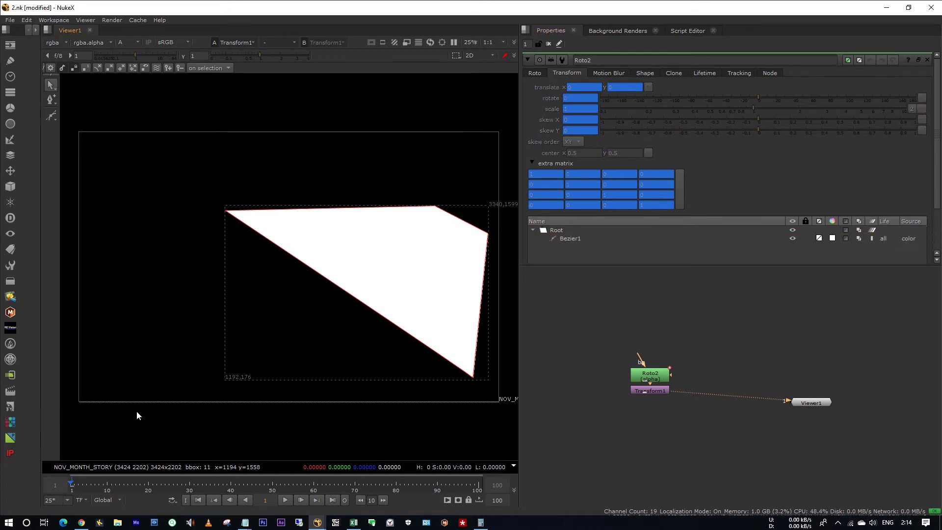
left_click(568, 238)
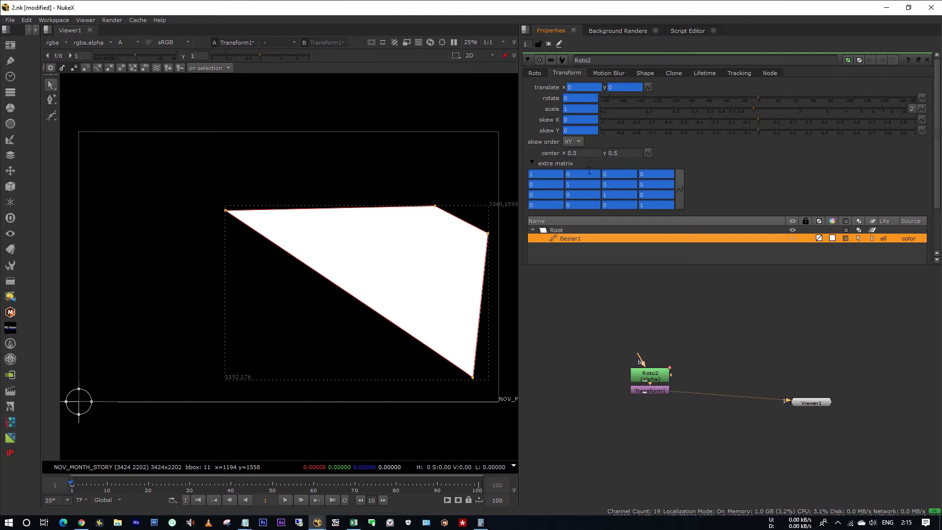
Compare Transform1's center setting with the 'center' knob name used in the centring script.
left_click(651, 392)
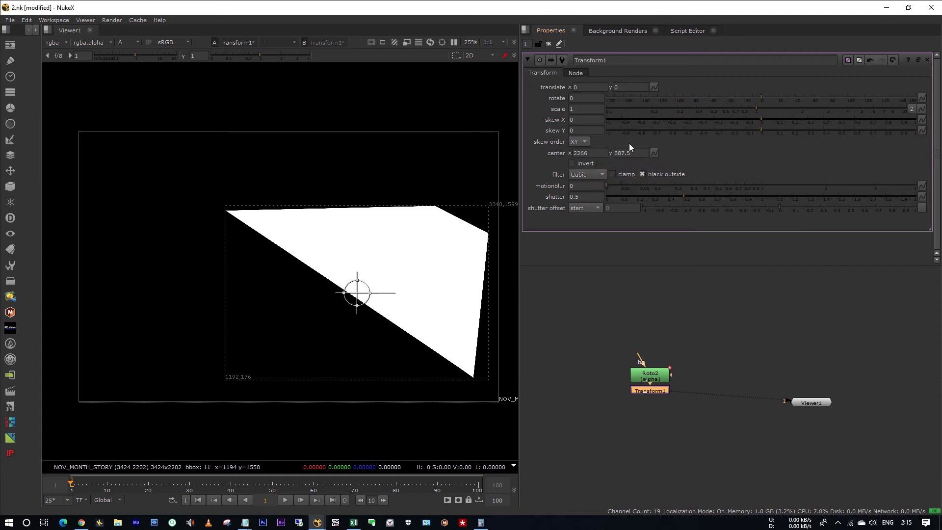
left_click(694, 30)
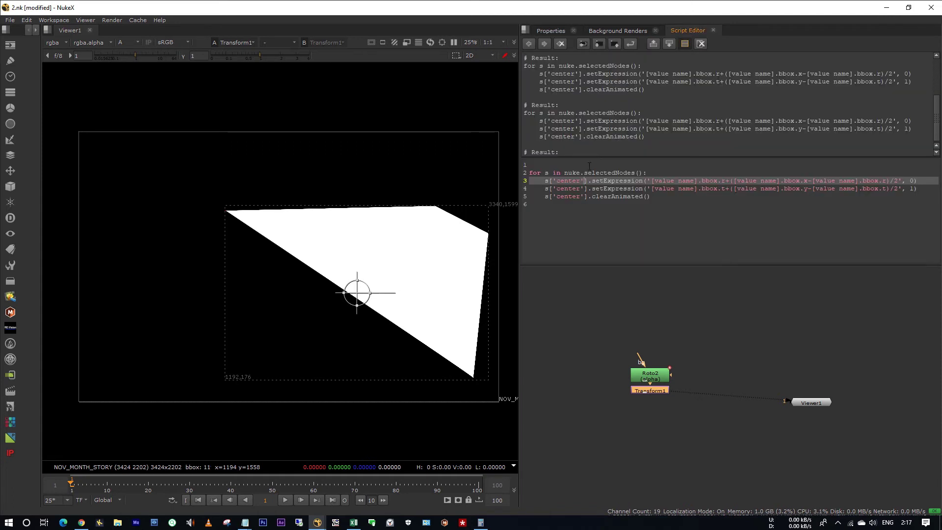
left_click_drag(586, 181, 550, 180)
left_click(551, 30)
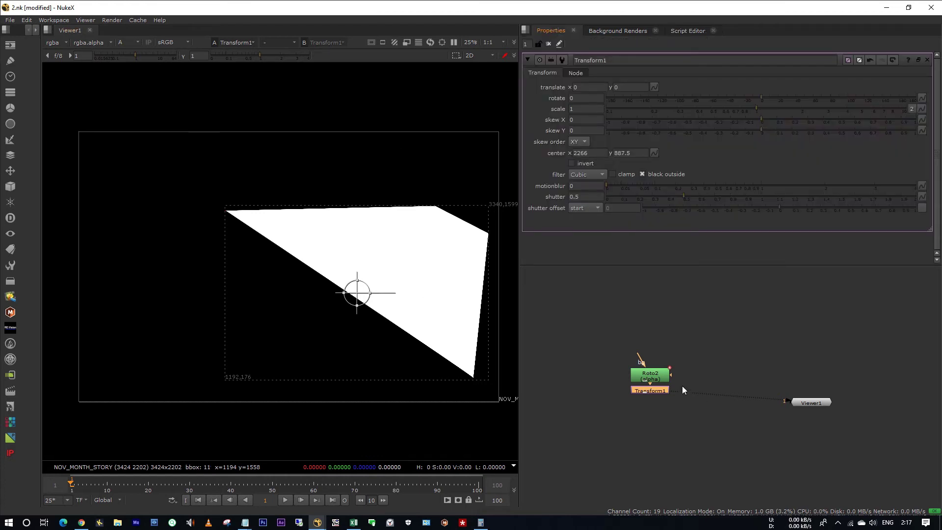
Open Roto2's properties and examine the four corner points of the Bezier shape against its bounding box.
double_click(649, 377)
left_click(251, 209)
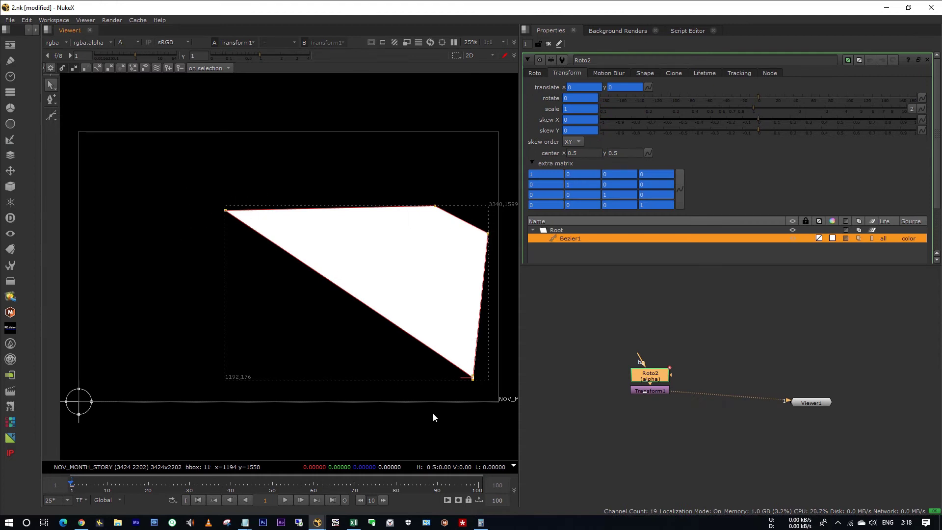
left_click_drag(236, 186, 185, 240)
left_click_drag(466, 193, 419, 240)
left_click_drag(507, 208, 441, 310)
left_click_drag(489, 351, 443, 397)
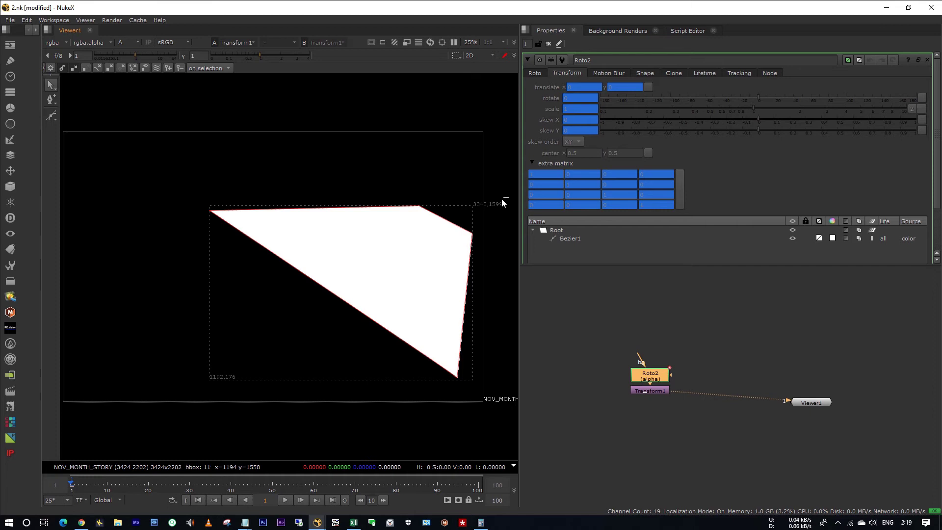
left_click_drag(475, 207, 469, 208)
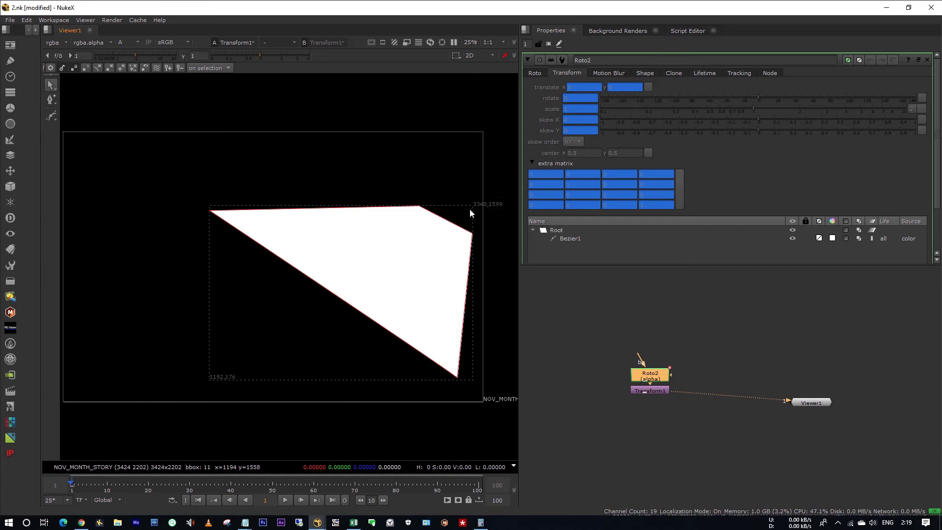
Sample the pixel at the shape's upper-left corner point to read its coordinates.
left_click(209, 211)
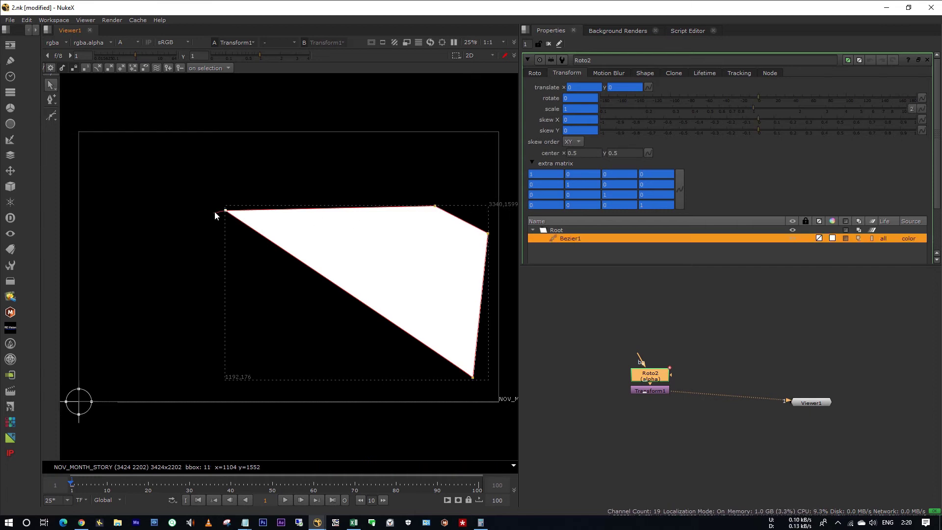
scroll(217, 212, "up", 5)
scroll(229, 213, "up", 15)
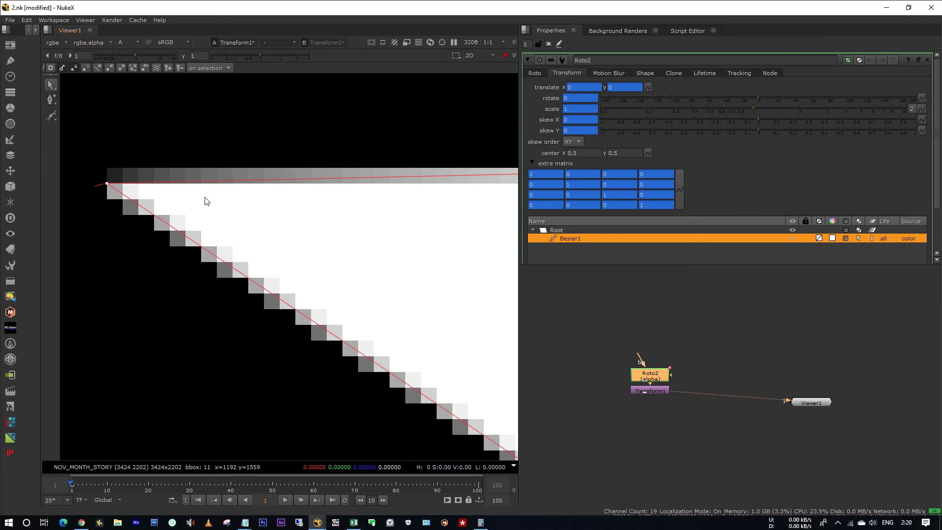
scroll(269, 242, "up", 8)
scroll(269, 242, "down", 2)
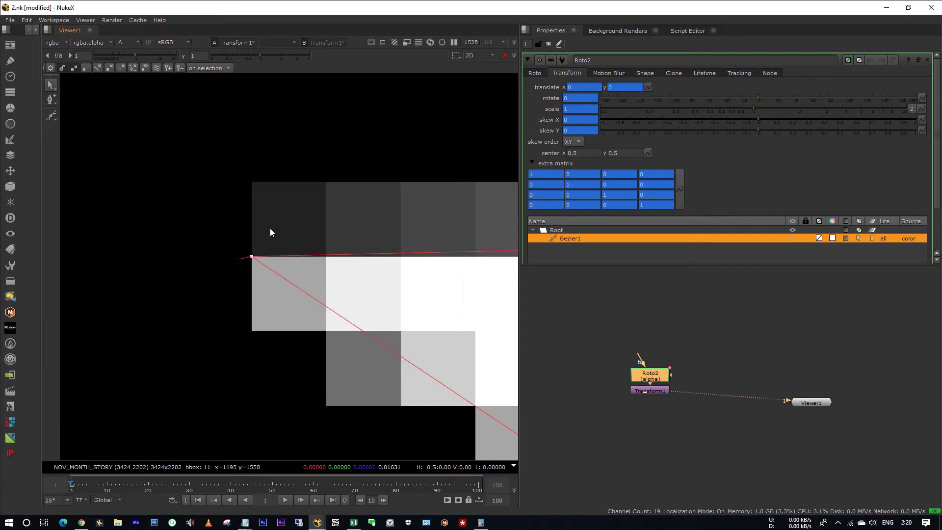
left_click(271, 229, "ctrl")
Arrange Nuke side by side with the Book1 Excel workbook, and clear cells C6 to E6.
key("shift+F1")
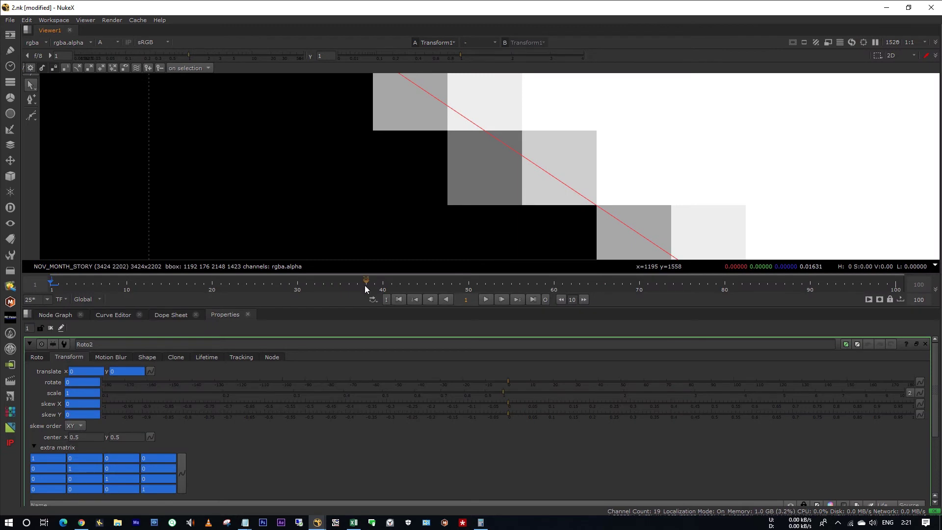
key("super+Left")
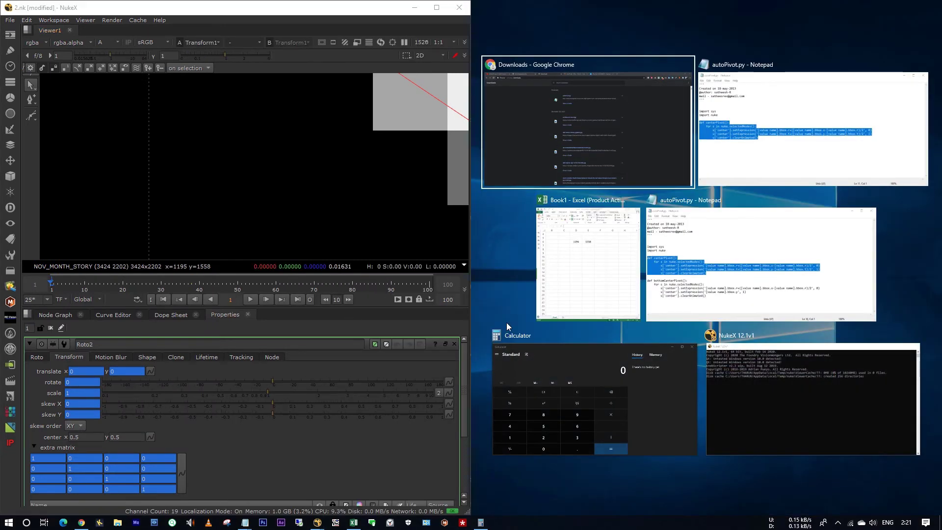
left_click(593, 264)
left_click(740, 153)
left_click_drag(613, 154, 719, 156)
key("Delete")
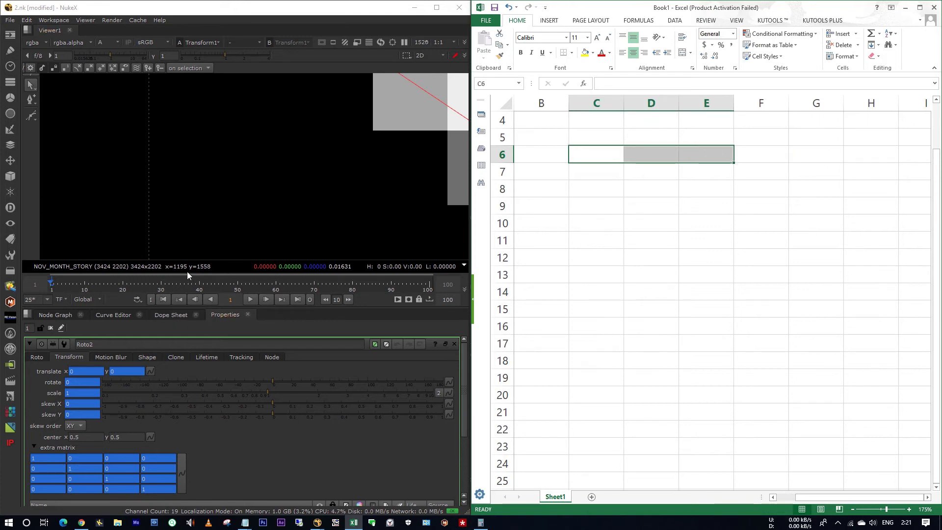
Record the upper-left corner's sampled coordinates in the sheet, with 1195 in D7 and 1558 in E7.
middle_click_drag(341, 141, 279, 225)
middle_click_drag(316, 181, 287, 223)
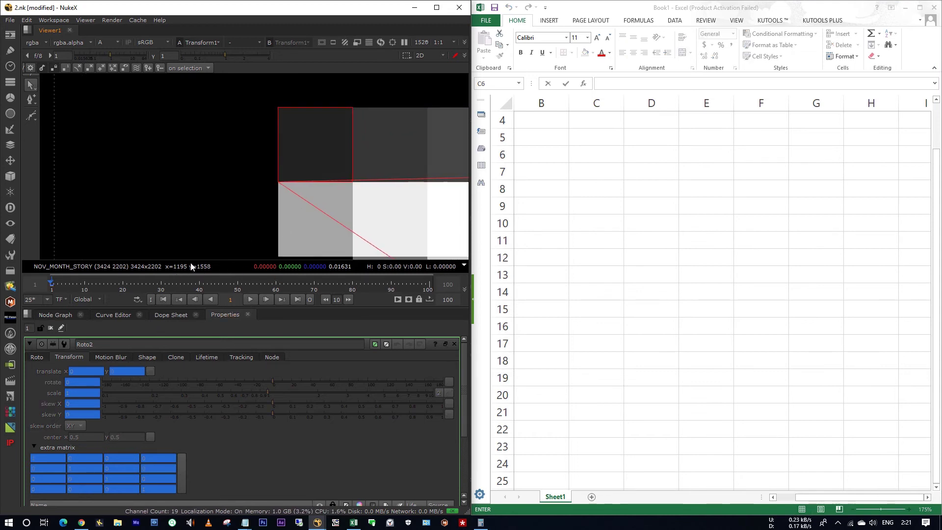
left_click(637, 175)
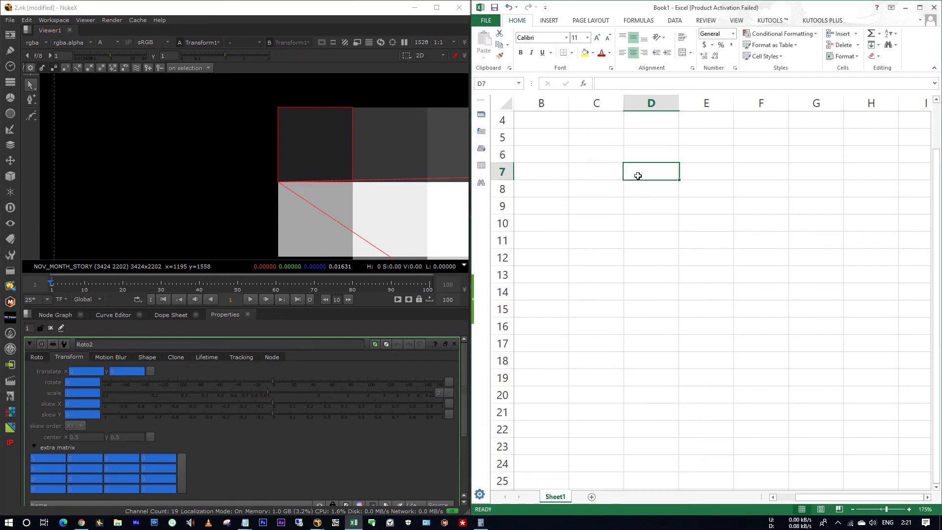
type("1195")
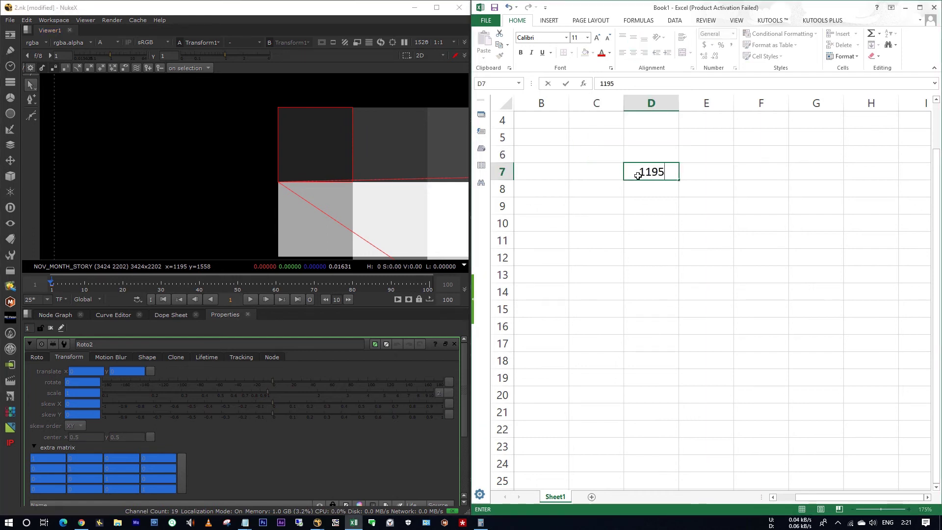
key("Tab")
type("1558")
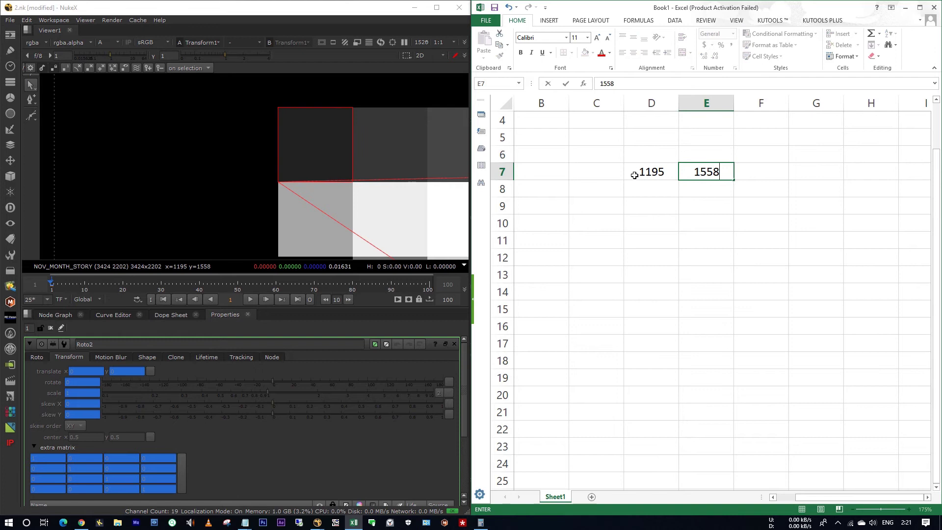
Sample the pixel at the shape's topmost corner point in Nuke.
middle_click(310, 188)
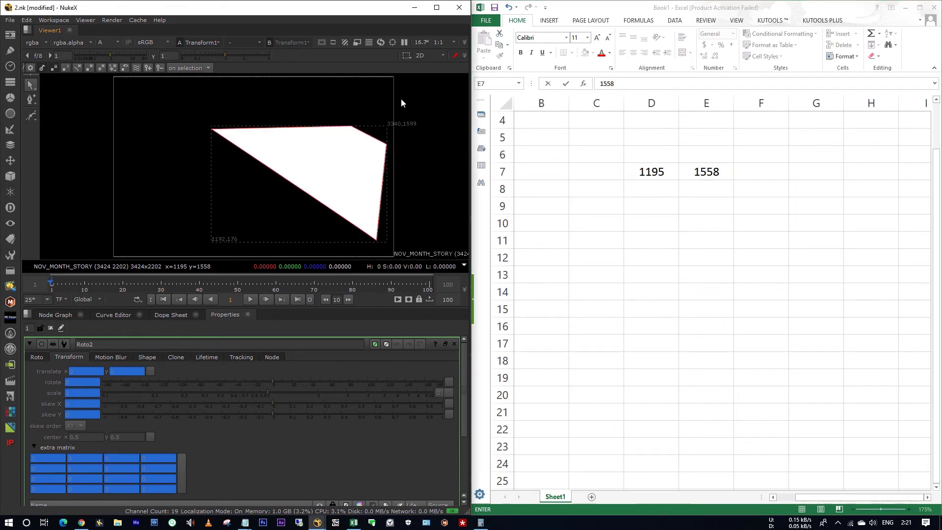
scroll(401, 98, "up", 10)
middle_click_drag(221, 255, 367, 139)
scroll(204, 180, "up", 5)
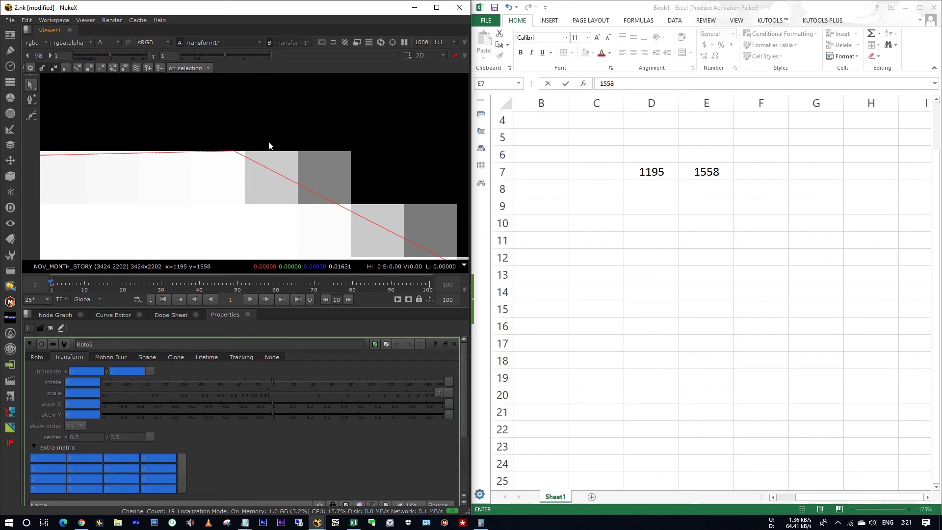
left_click(235, 152)
left_click(271, 142, "ctrl")
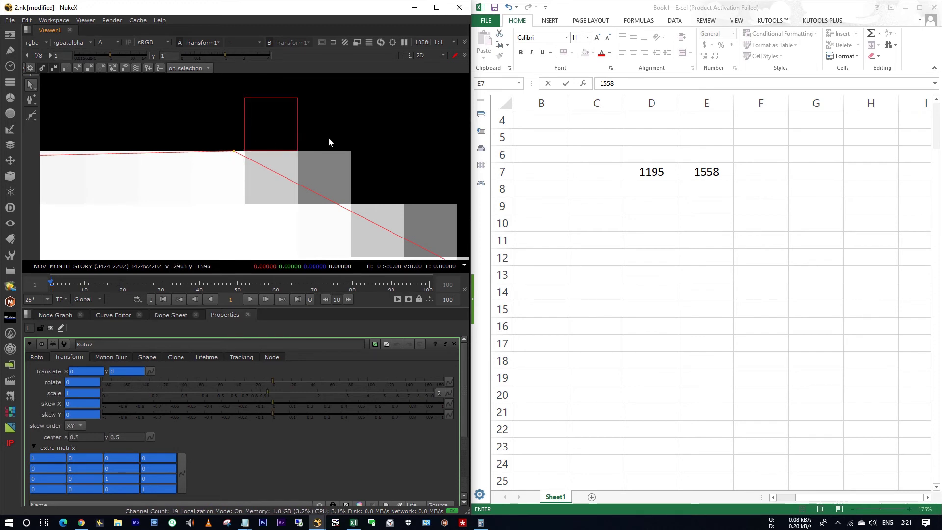
Record the topmost corner's coordinates in the Excel sheet, with 2903 in D8 and 1596 in E8.
left_click(648, 189)
left_click(647, 188)
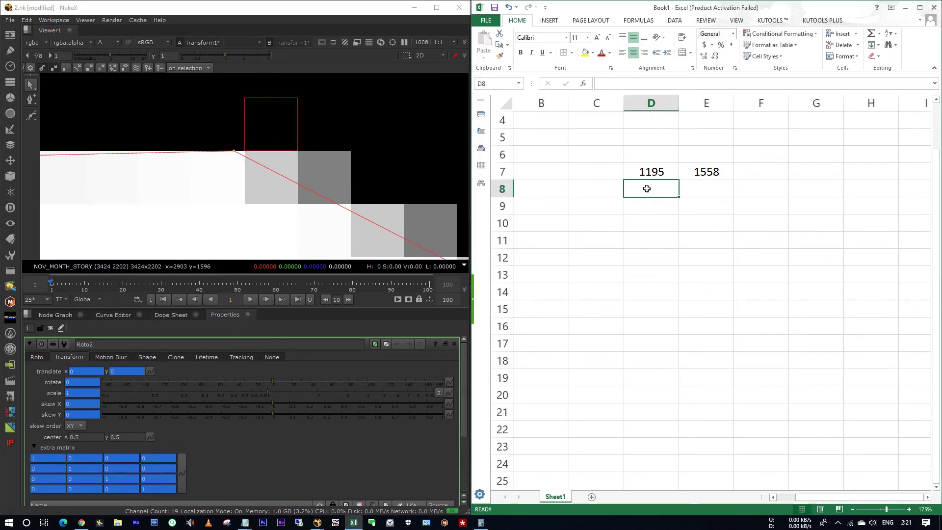
type("2903")
key("Tab")
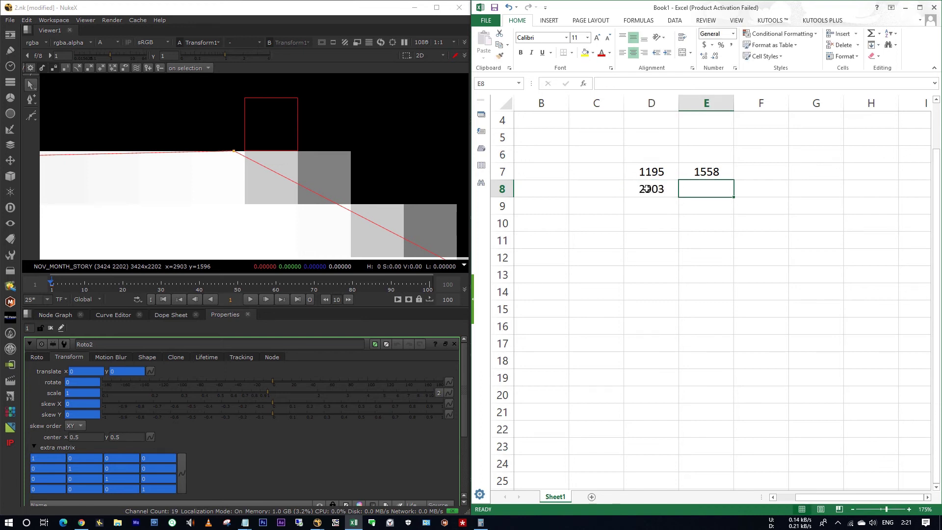
type("1596")
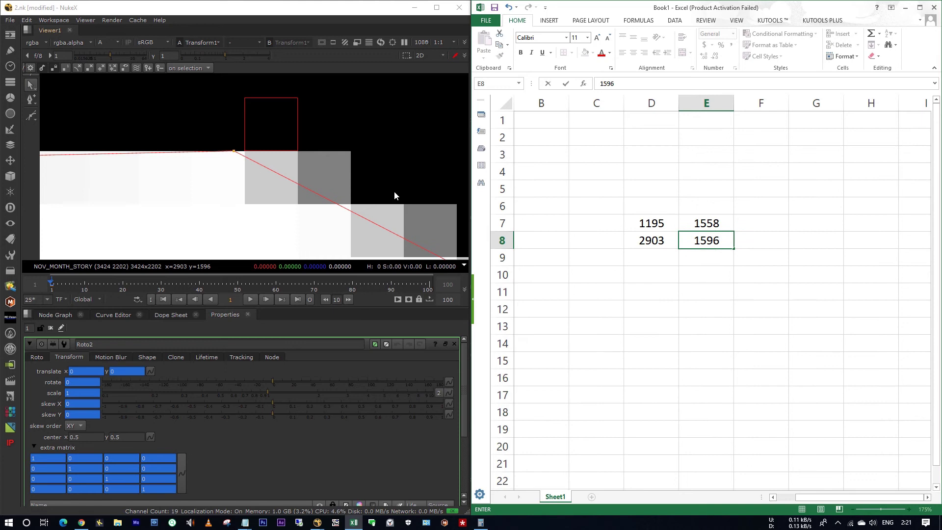
Sample the pixel at the shape's rightmost corner point in Nuke.
left_click(396, 194)
scroll(377, 193, "up", 8)
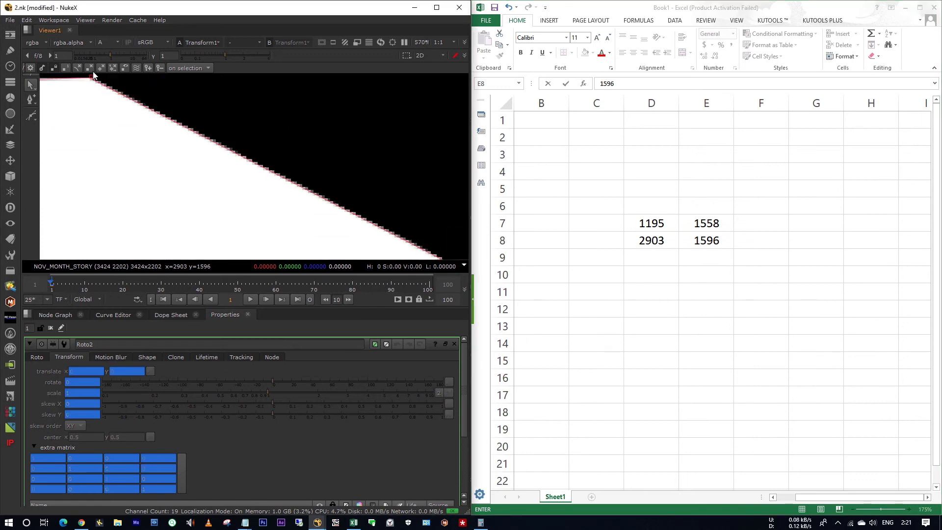
scroll(166, 124, "down", 6)
scroll(319, 198, "up", 3)
middle_click_drag(329, 196, 325, 187)
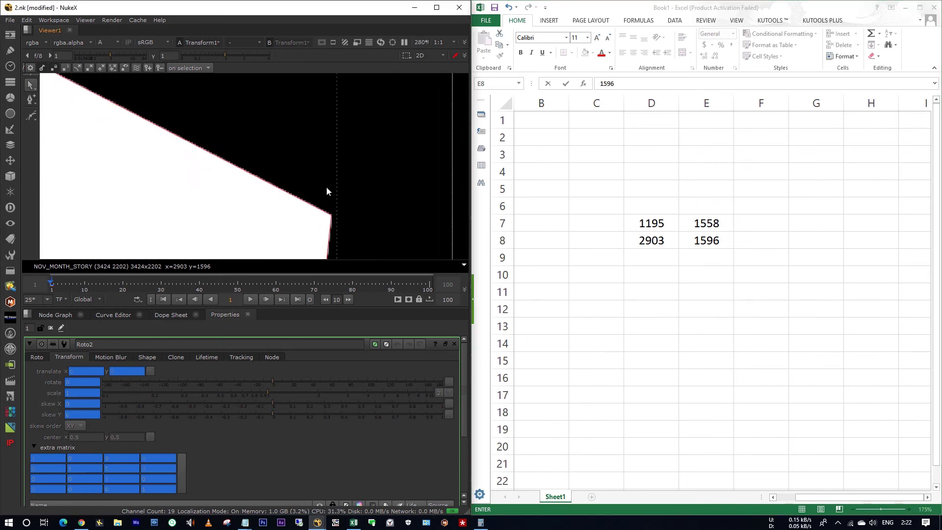
scroll(326, 188, "up", 5)
scroll(255, 81, "up", 8)
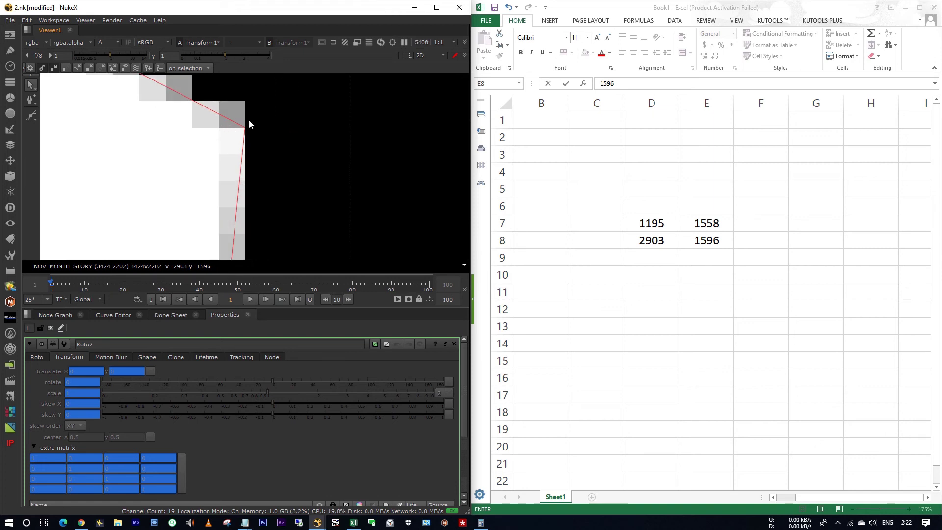
scroll(253, 121, "down", 6)
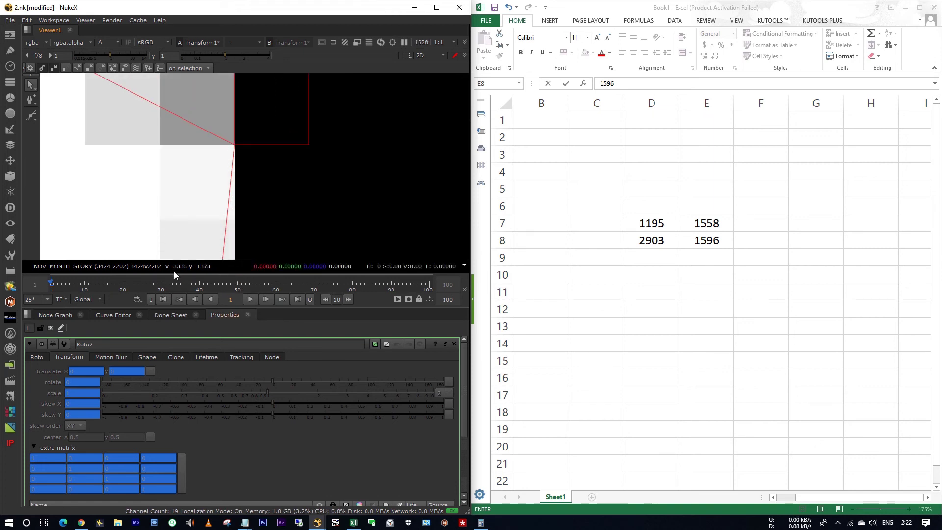
Record the rightmost corner's coordinates in the Excel sheet, with 3336 in D9 and 1373 in E9.
left_click(638, 261)
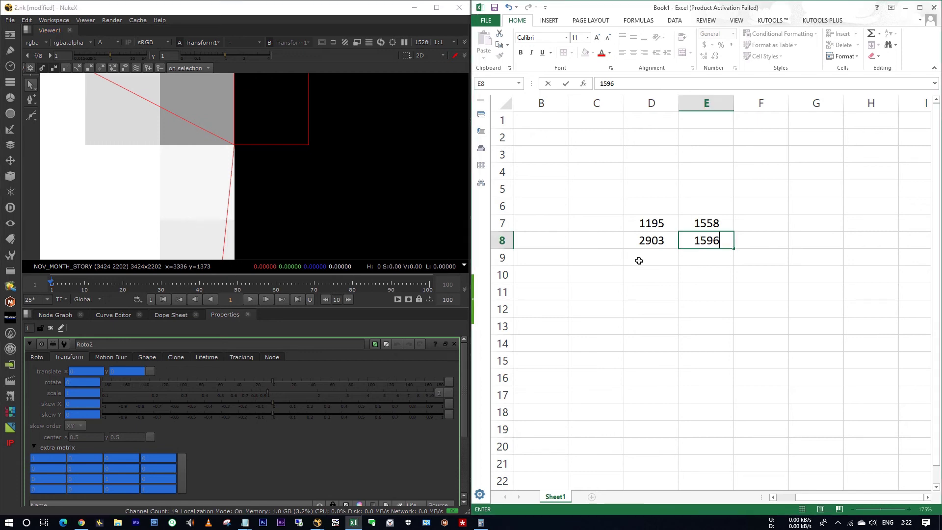
left_click(645, 260)
type("3336")
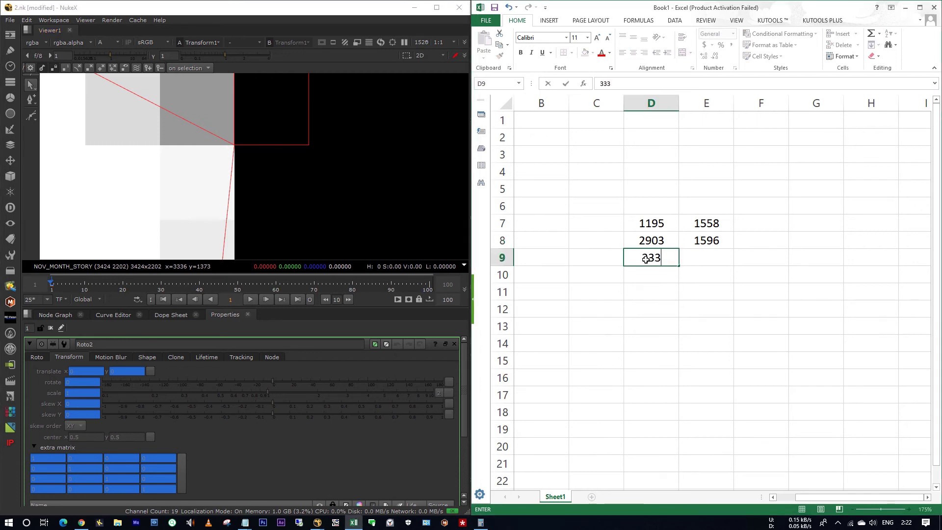
left_click(702, 259)
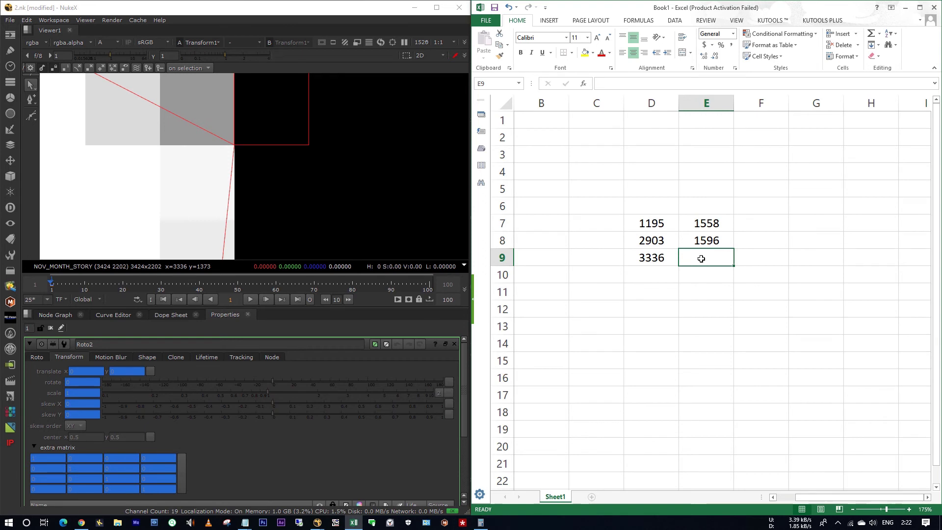
type("1373")
Sample the pixel at the shape's lowest corner point in Nuke.
scroll(361, 178, "up", 1)
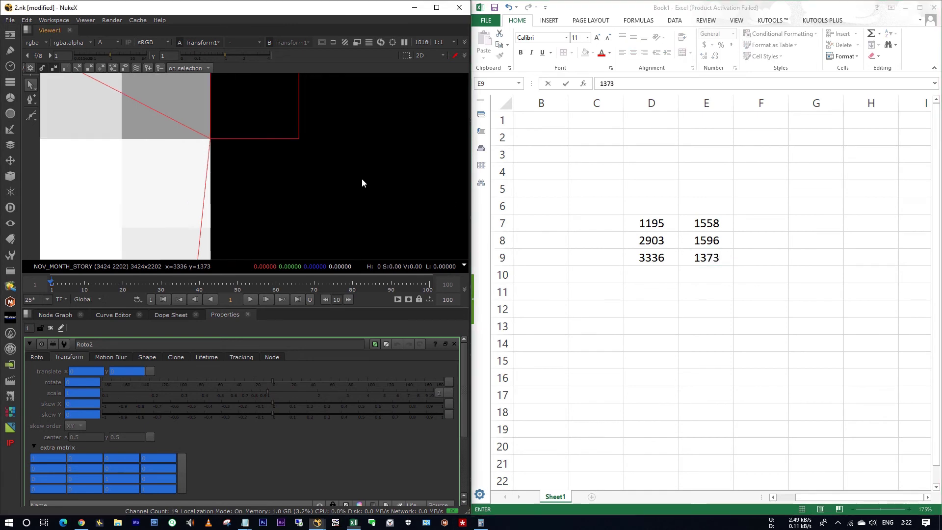
middle_click(361, 178)
scroll(387, 290, "up", 4)
scroll(378, 253, "up", 6)
middle_click(384, 213)
scroll(383, 212, "up", 15)
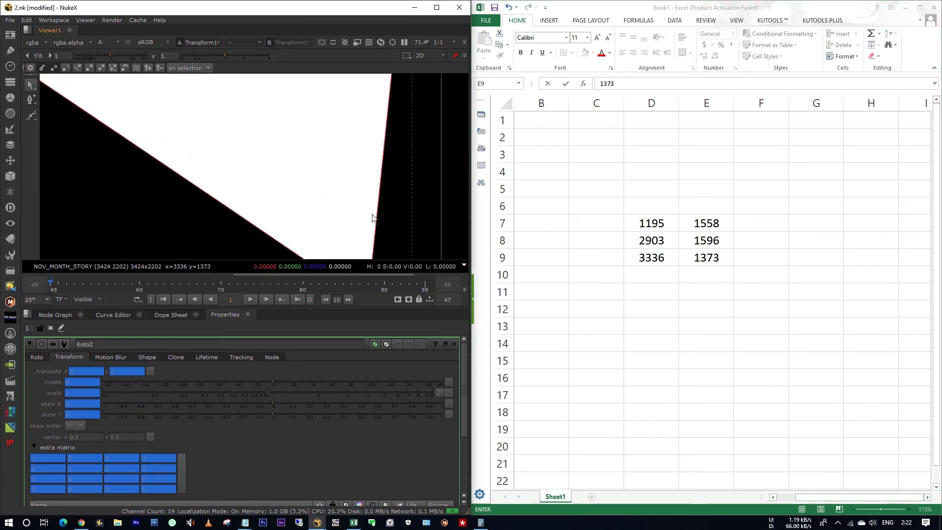
scroll(324, 172, "up", 5)
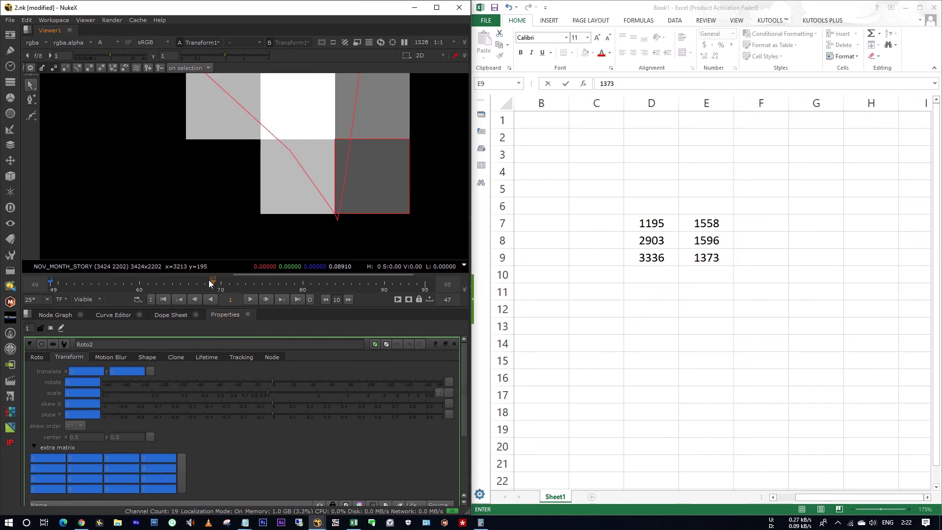
Record the lowest corner's coordinates in the Excel sheet, with 3213 in D10 and 195 in E10.
left_click(645, 278)
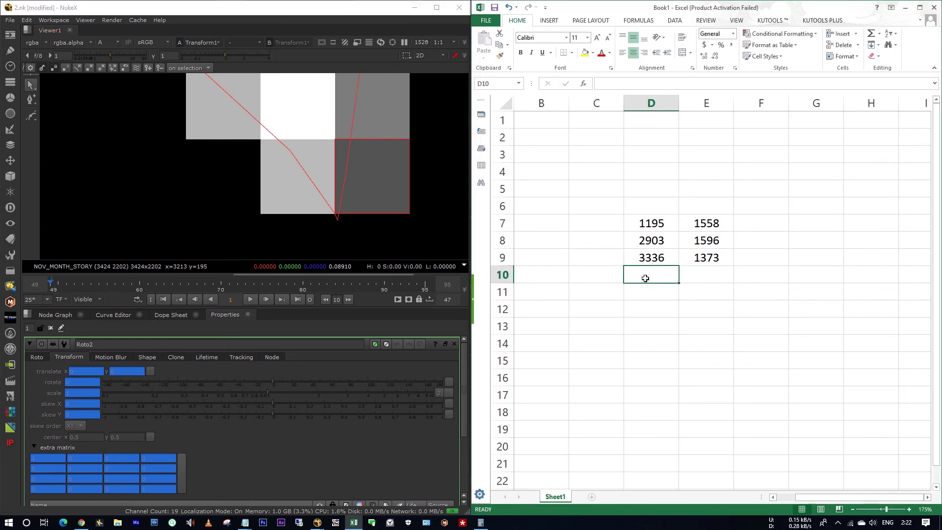
type("3213")
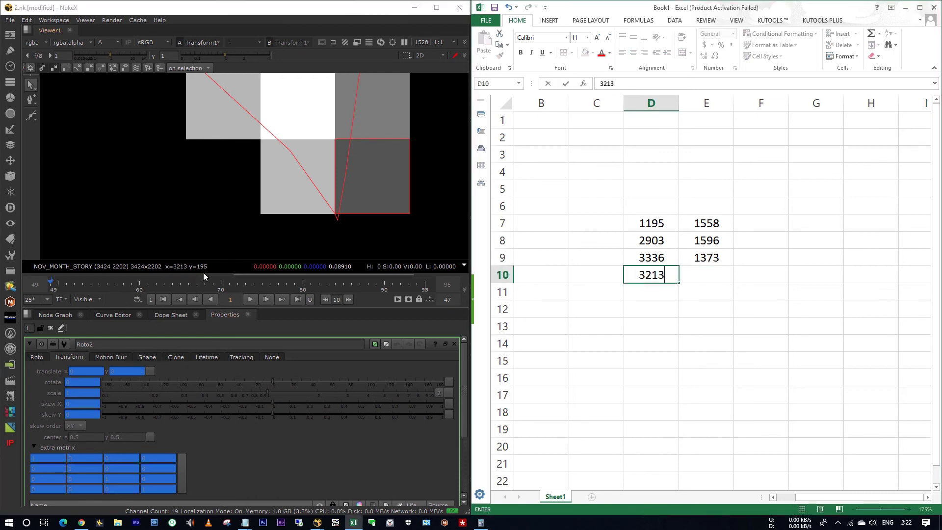
left_click(700, 274)
type("195")
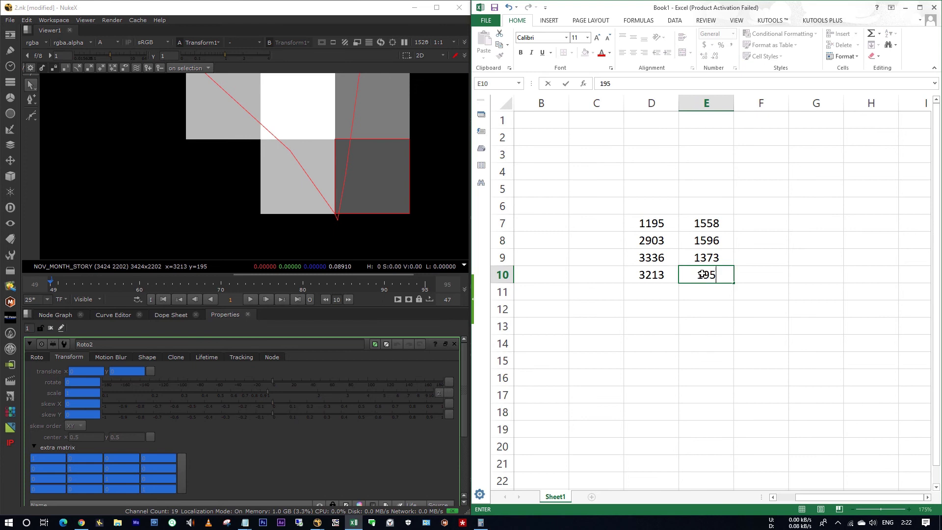
Check the sums of the four x values in column D and the four y values in column E.
left_click_drag(651, 206, 652, 293)
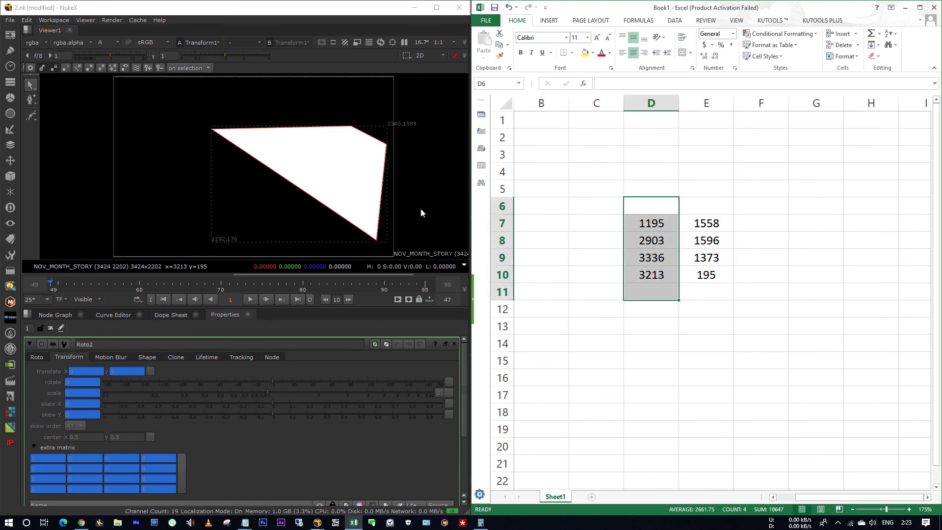
left_click_drag(715, 205, 717, 276)
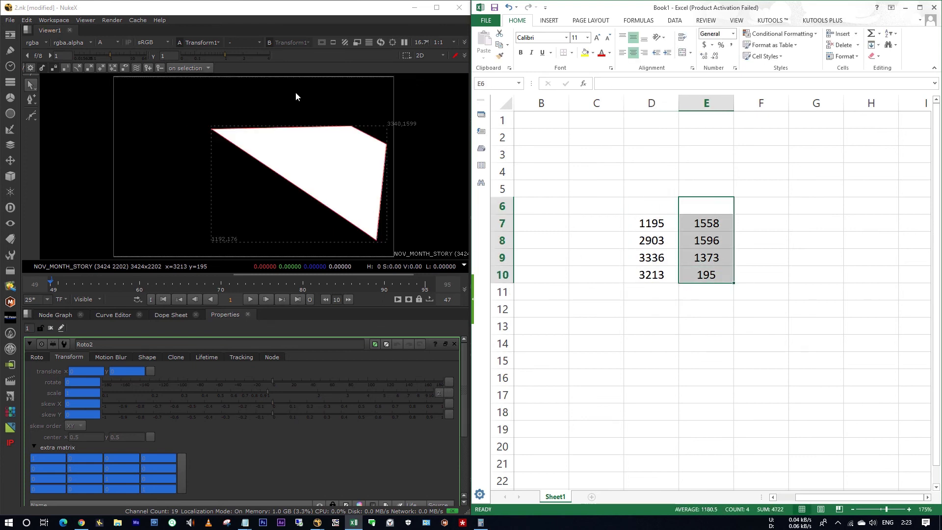
left_click(635, 208)
left_click_drag(635, 208, 658, 294)
Switch to Nuke, select Bezier1 in the Roto node and set its transform center x to 10647/4.
left_click(263, 439)
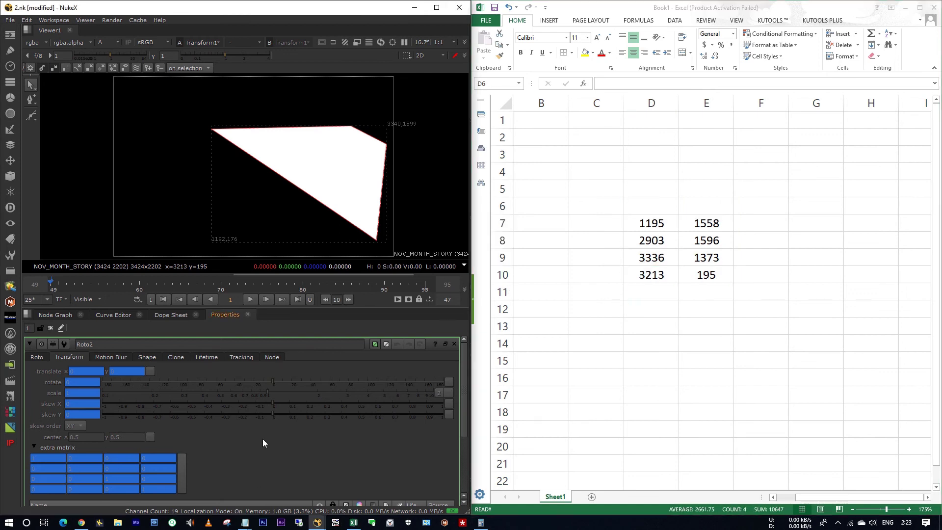
scroll(262, 439, "down", 3)
left_click(94, 434)
scroll(99, 419, "up", 2)
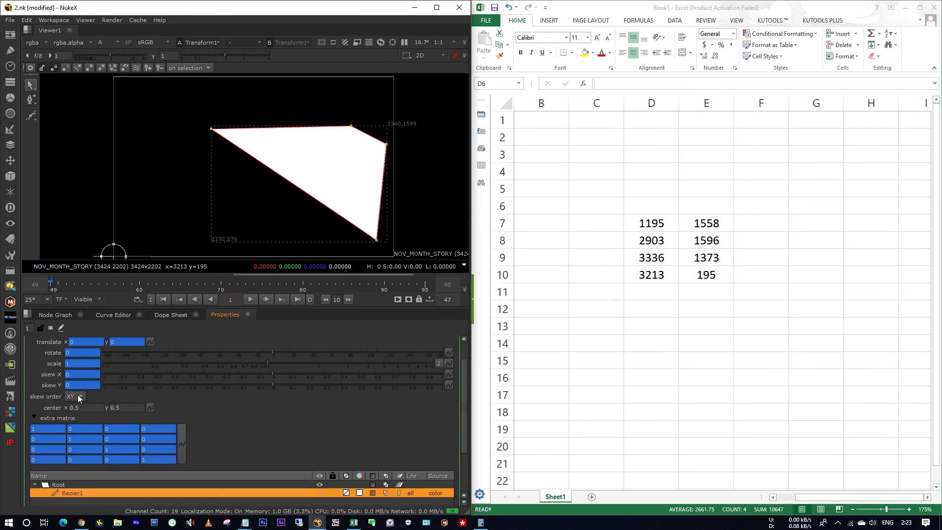
left_click(90, 407)
left_click(646, 225)
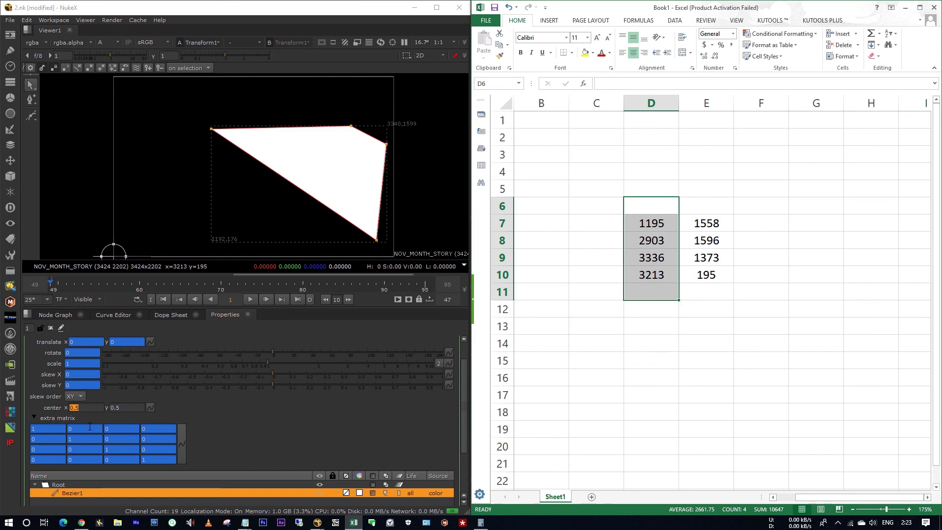
left_click(86, 408)
type("106")
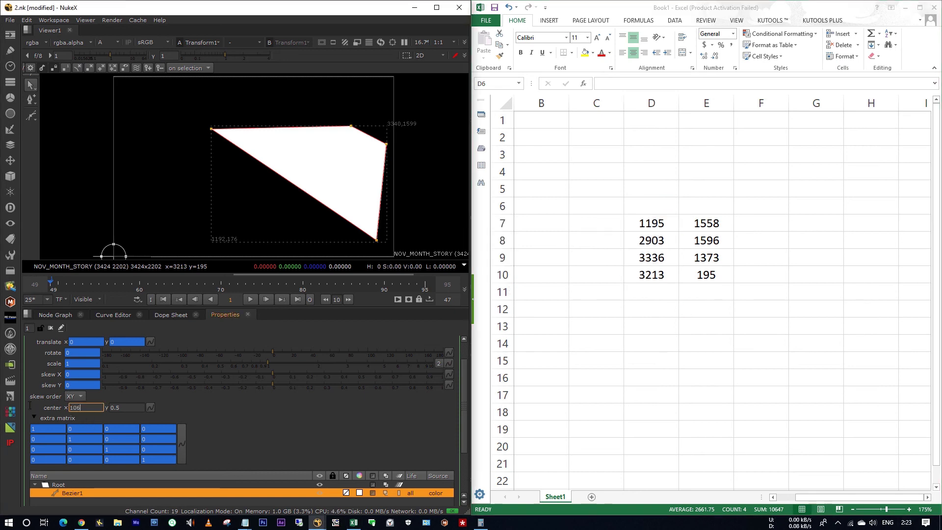
type("47/4")
key("Return")
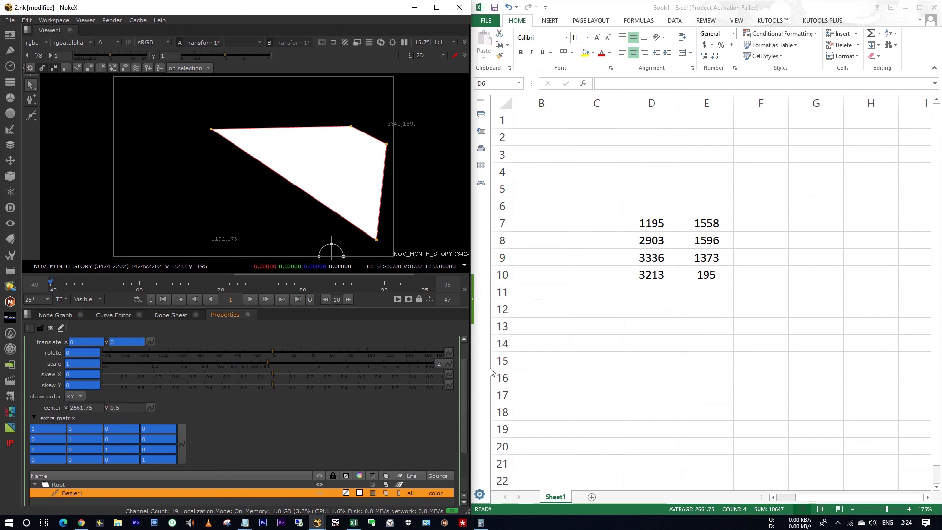
Get the sum of the y values in Excel's column E and set Bezier1's center y in Nuke to 4722/4.
left_click(702, 186)
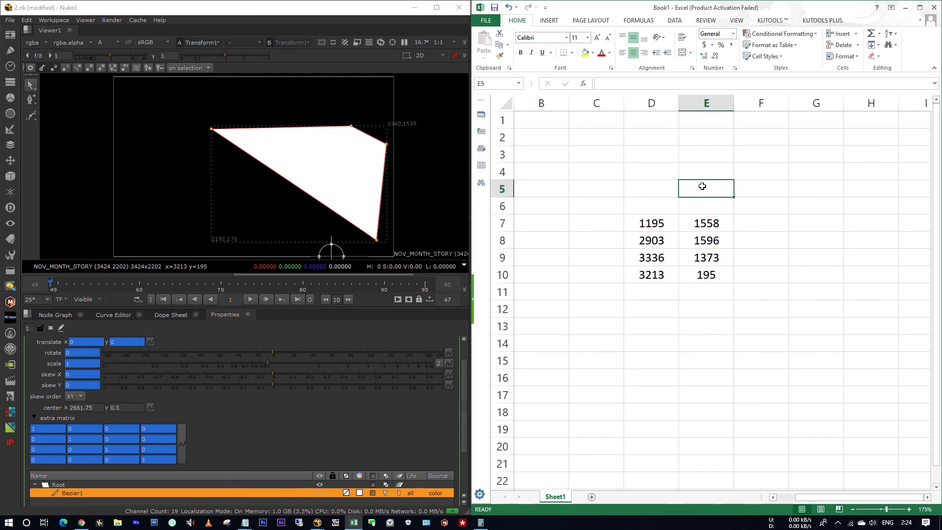
left_click_drag(702, 187, 719, 292)
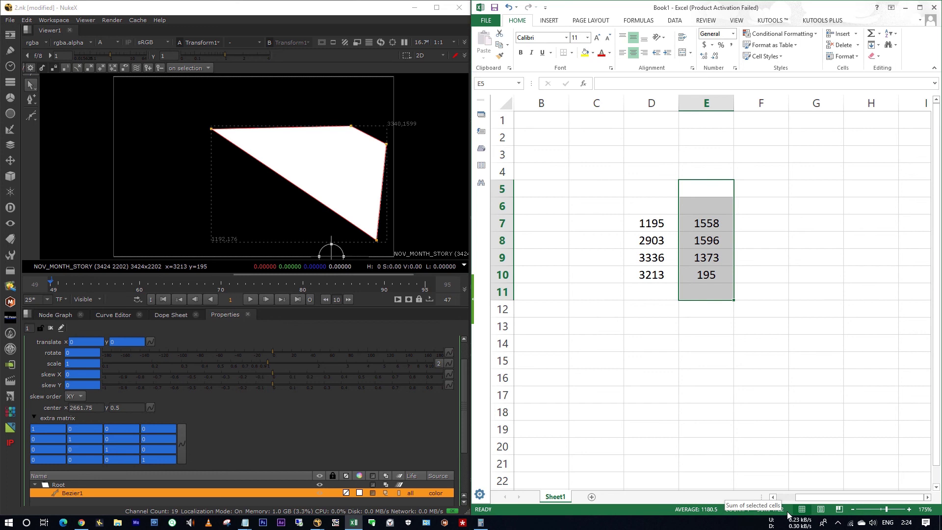
left_click_drag(128, 408, 67, 408)
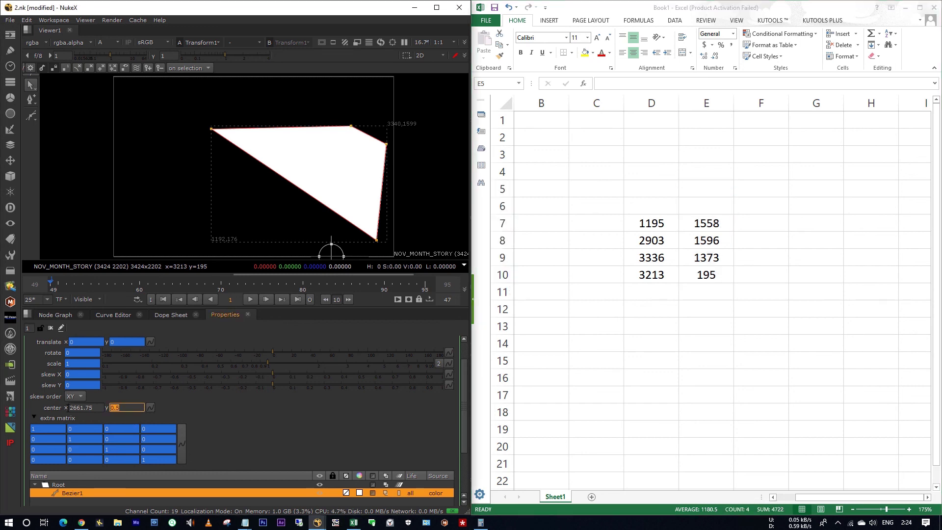
type("4722/4")
key("Return")
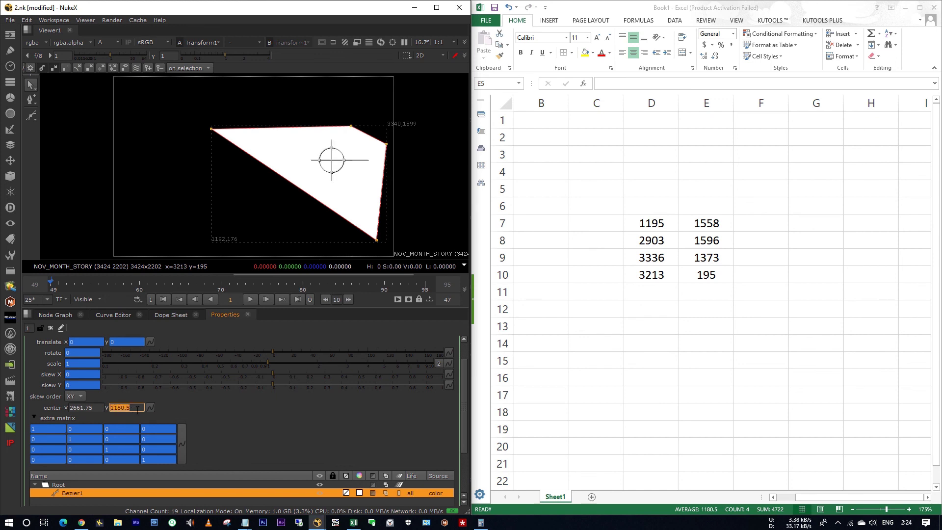
left_click(174, 409)
Deselect the shape, then maximize the Nuke window and restore the workspace layout with the viewer beside the node graph and properties.
left_click(221, 134)
left_click(437, 8)
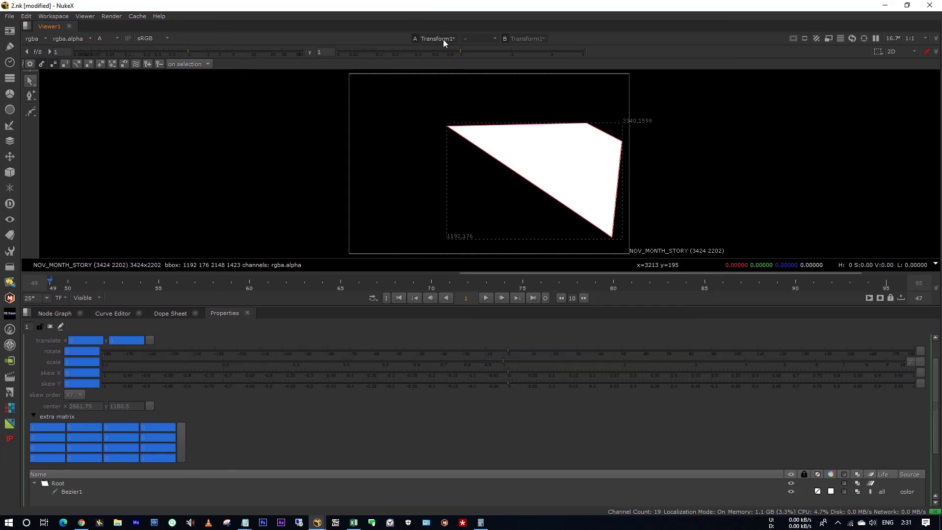
key("shift+F5")
key("shift+F3")
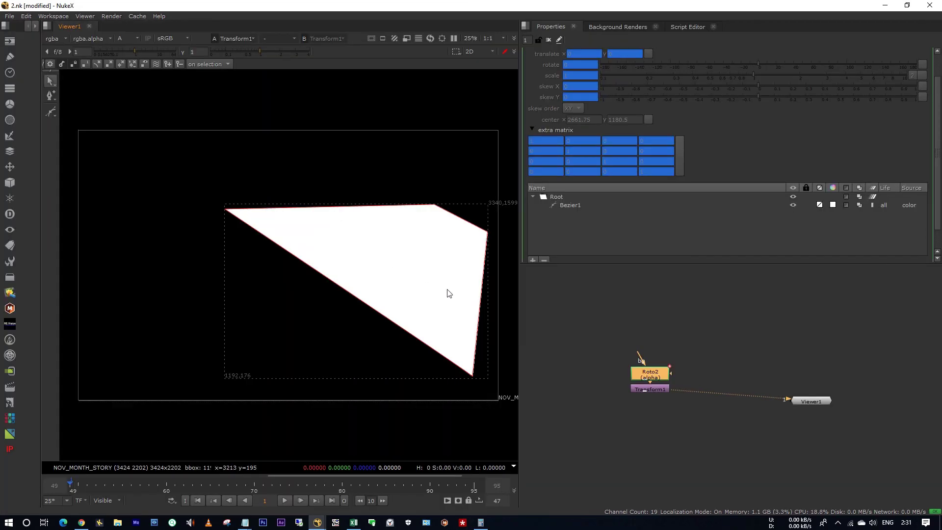